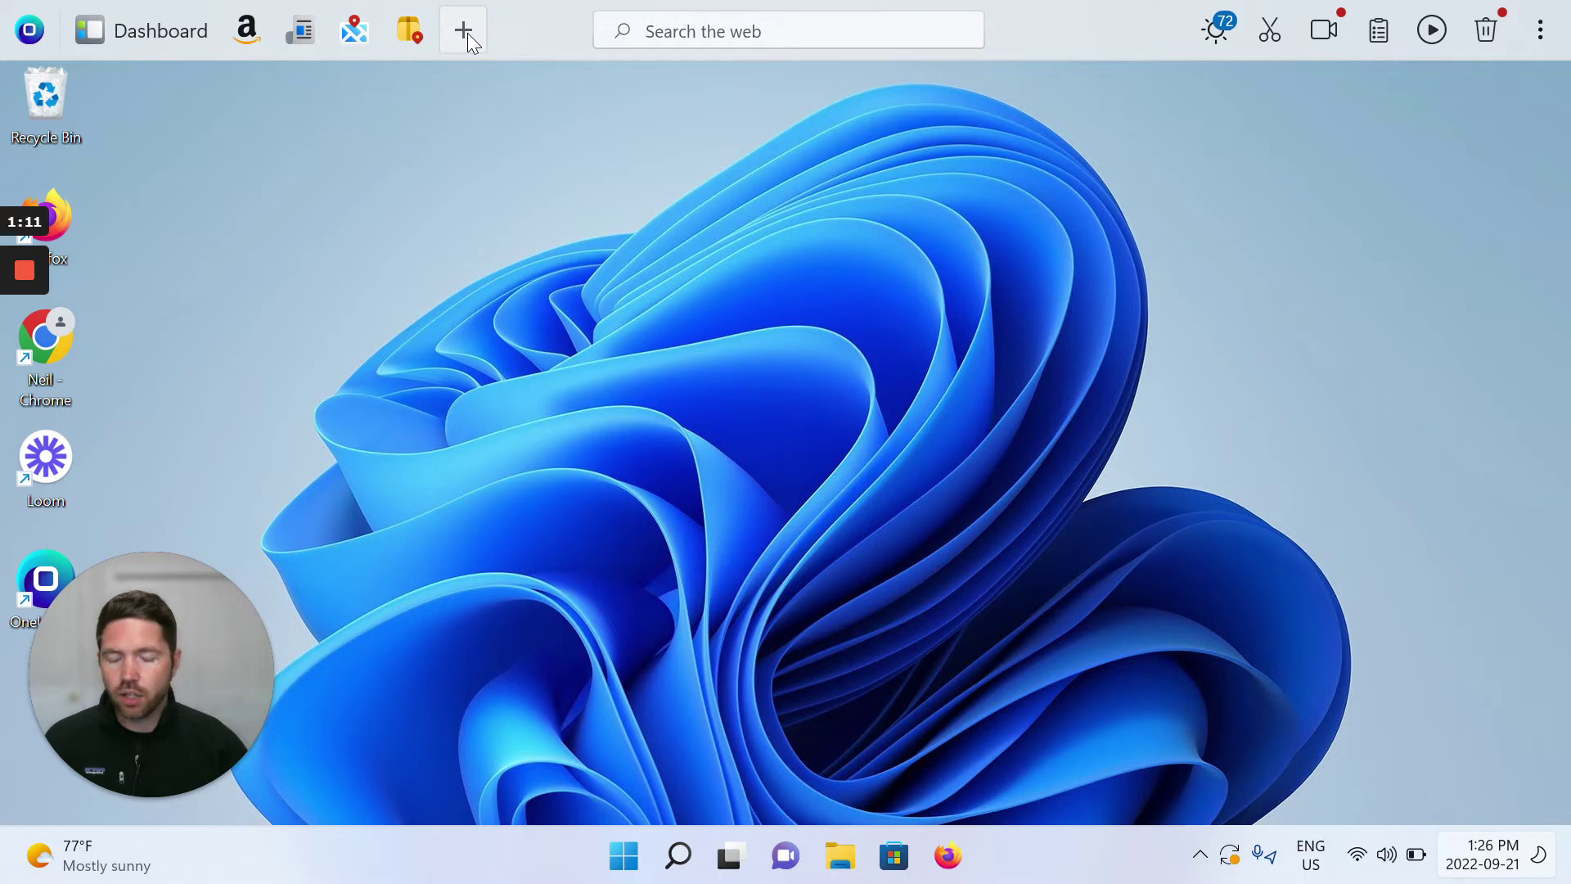
Step: Open the context menu for the package tracker icon in the OneLaunch dock
right_click(423, 30)
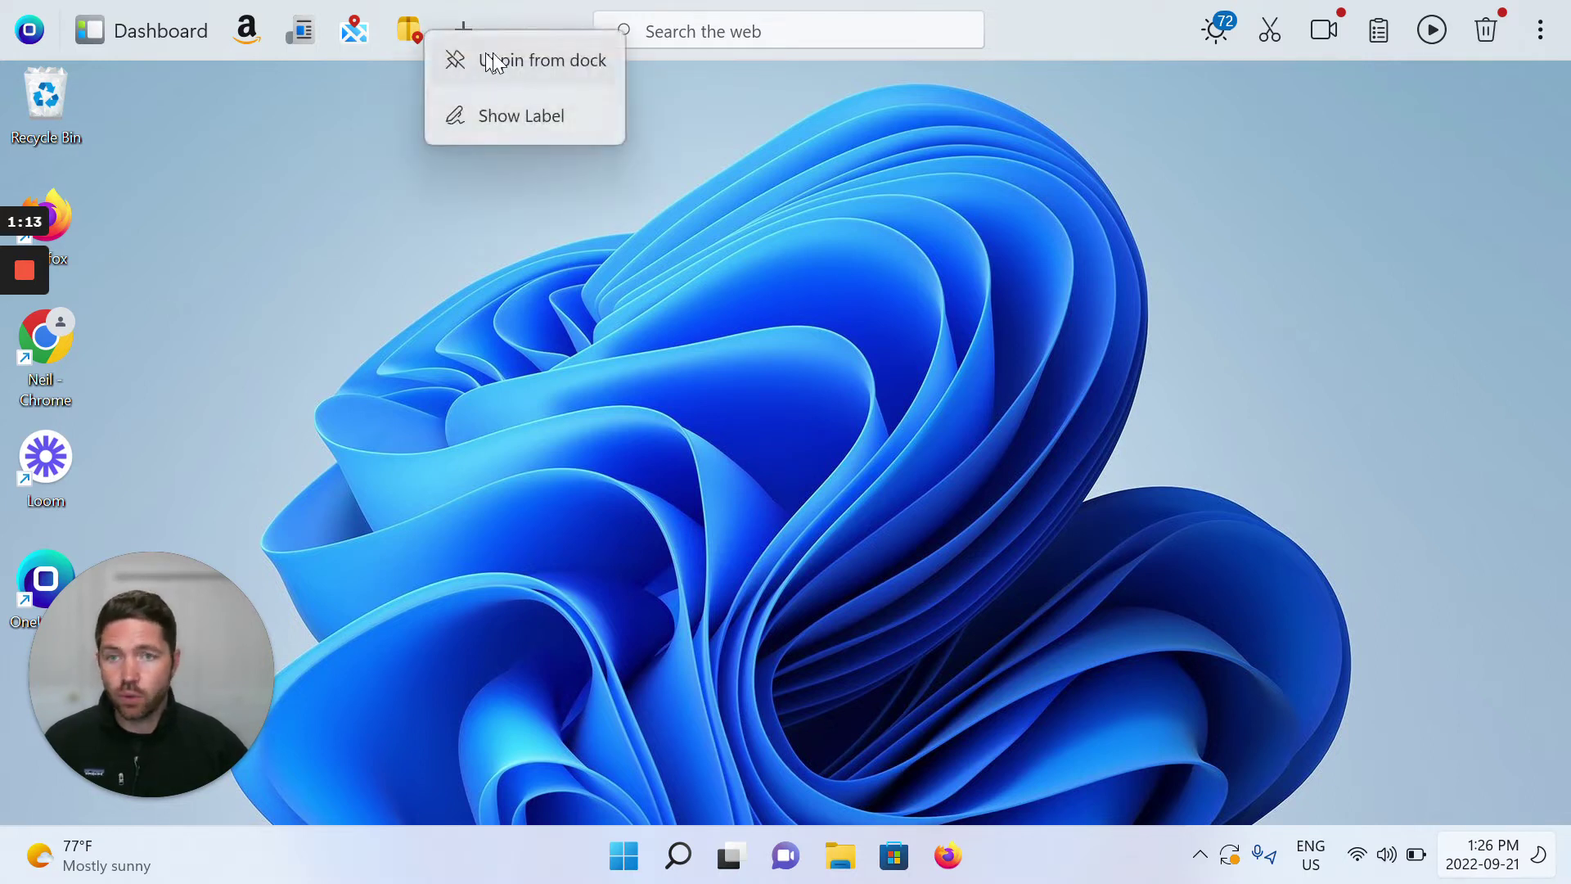
Step: Unpin the package tracker, then tick Tracking in the Apps Library to re-pin it
click(521, 62)
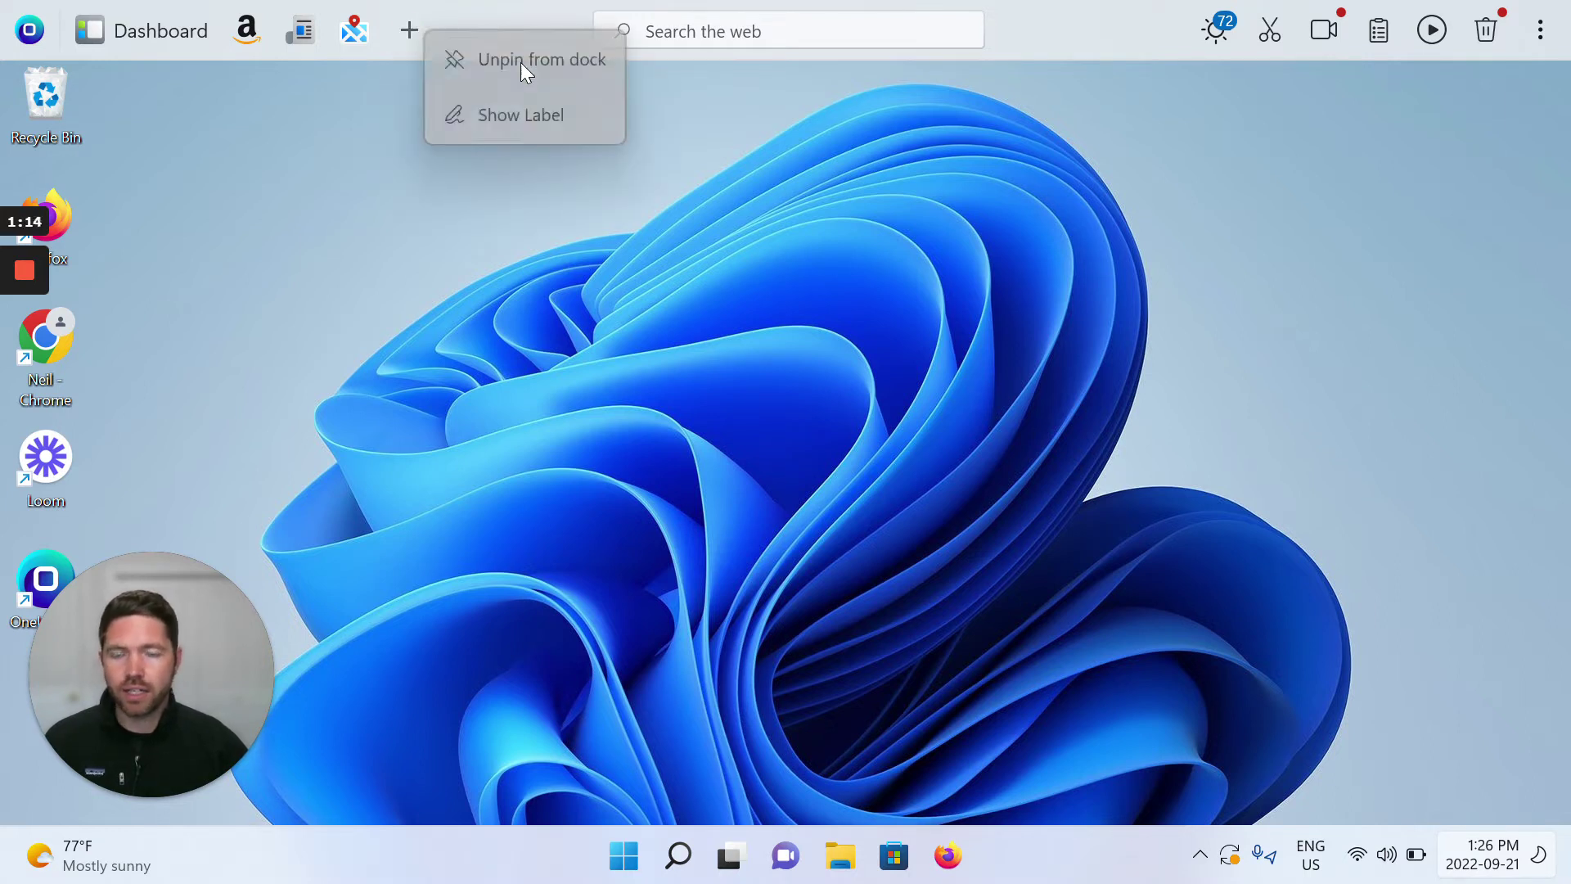
click(421, 34)
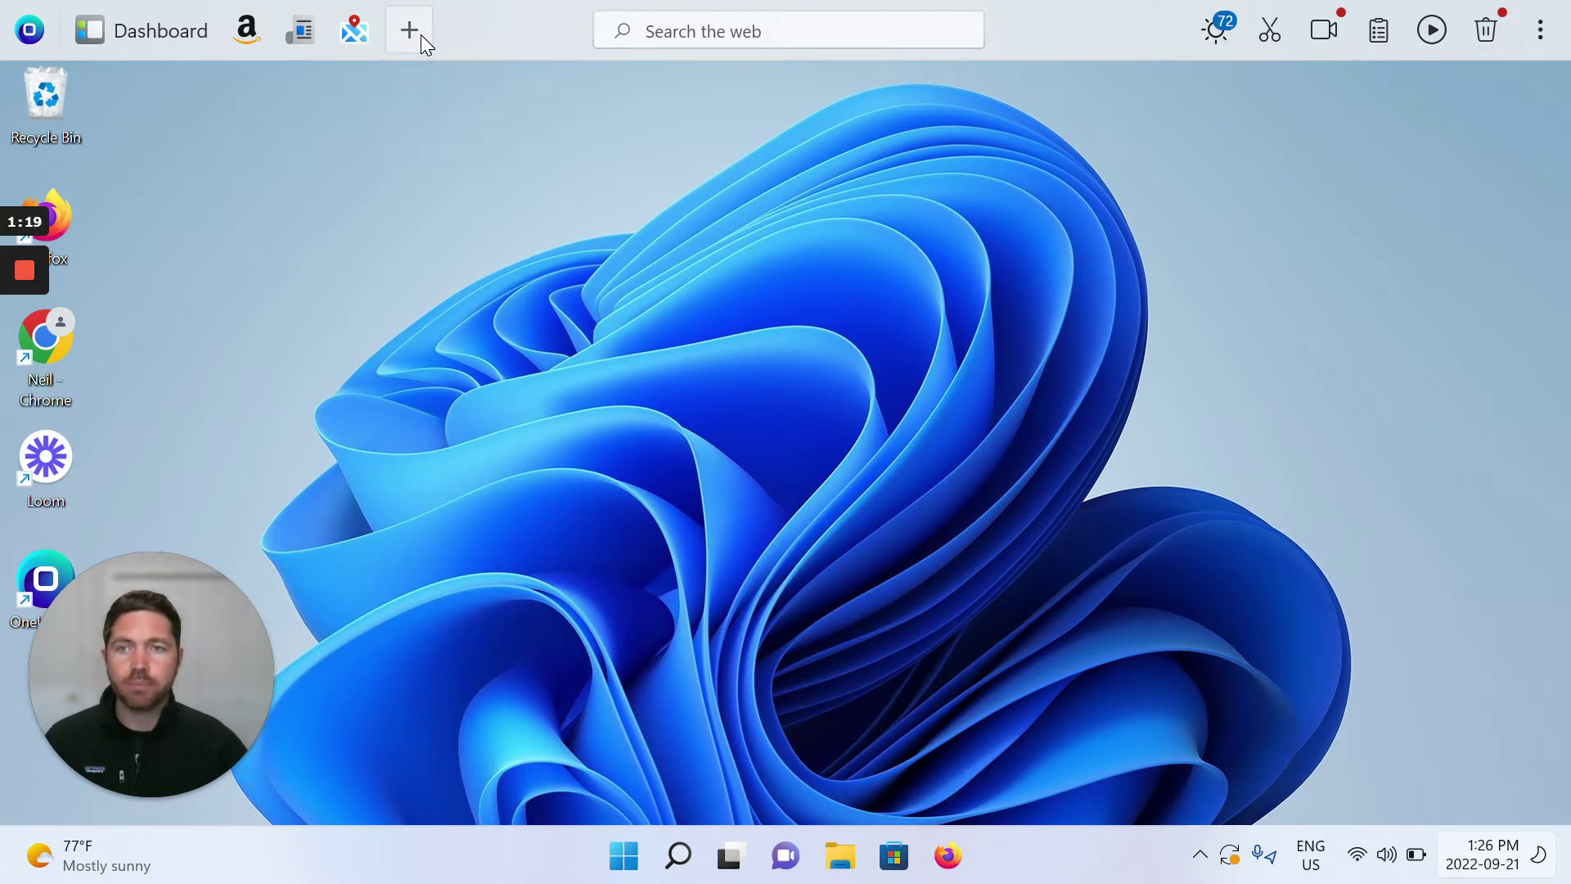
click(406, 27)
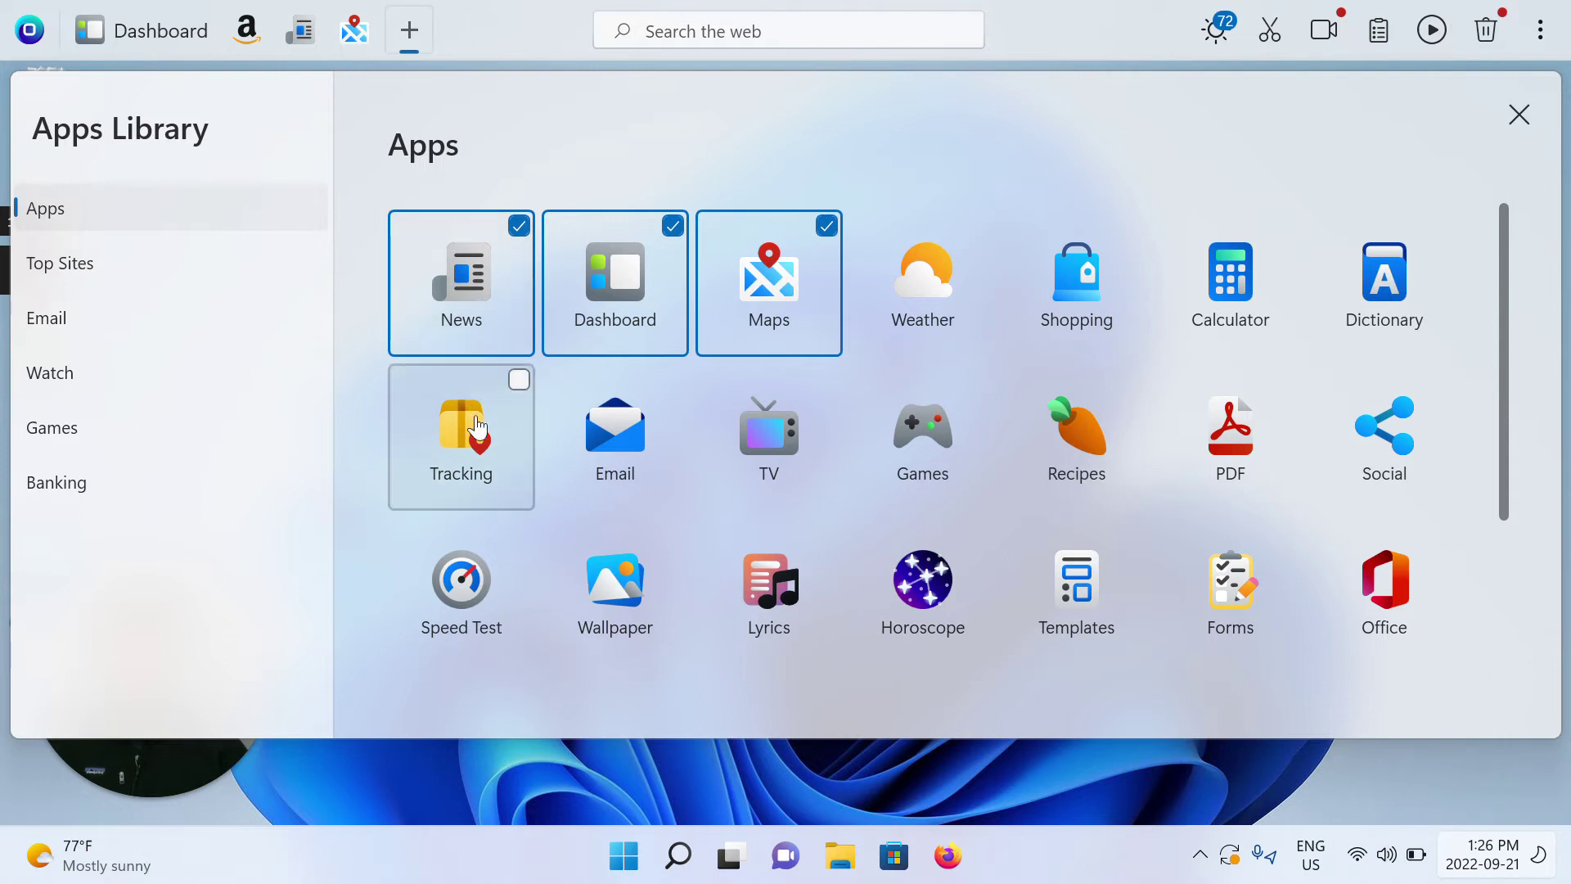
mouse_move(461, 437)
click(479, 439)
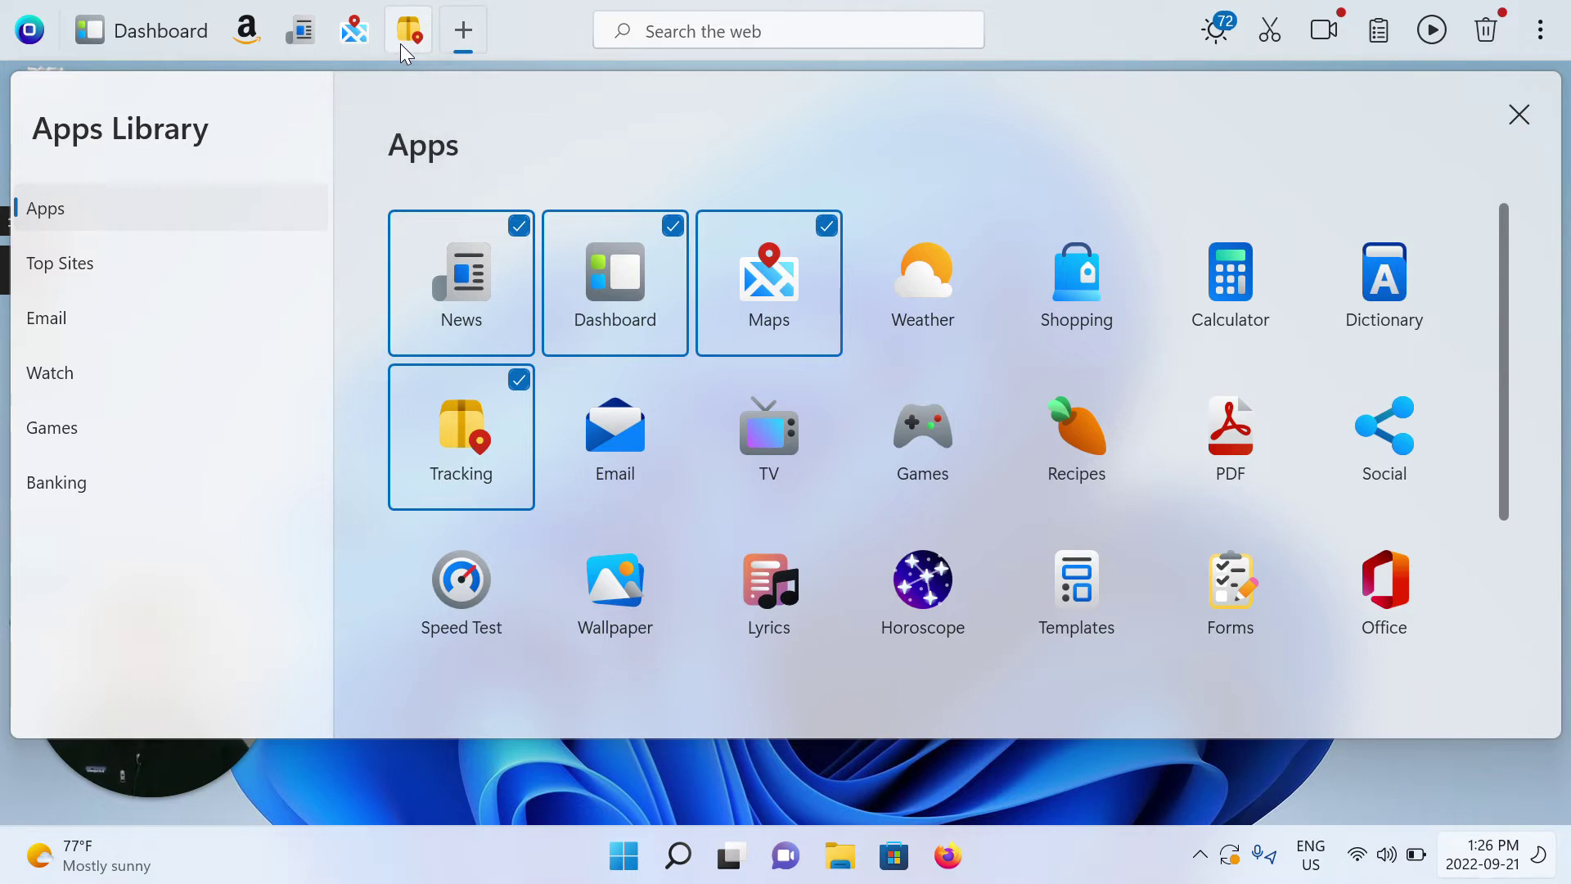
Step: Open the Tracking app's Package Tracker panel from the dock
click(400, 42)
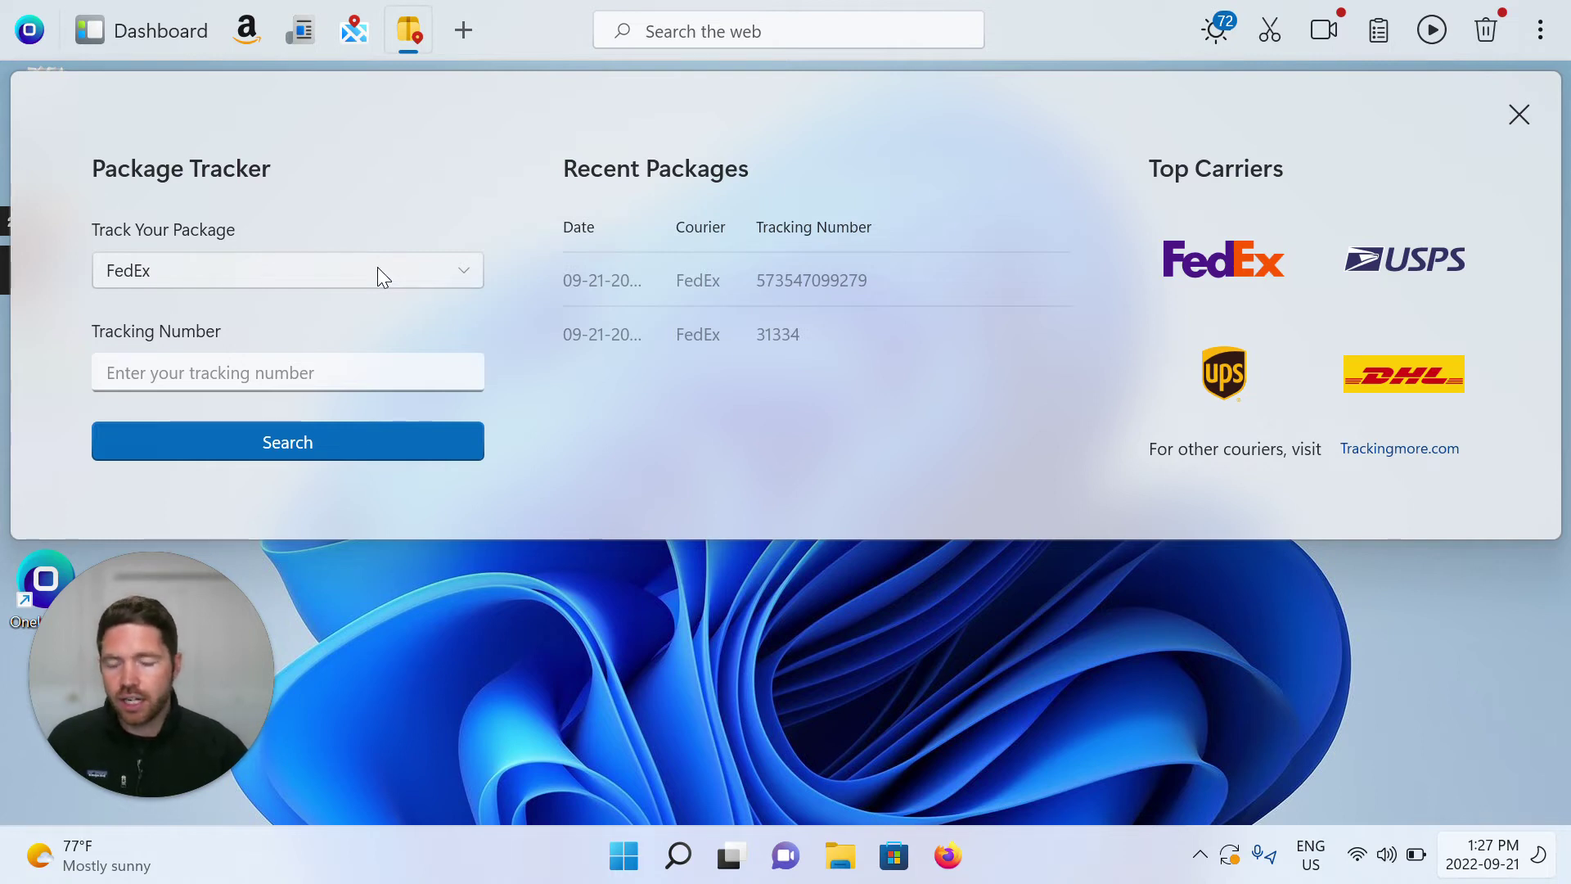
Step: Choose UPS as the courier and enter tracking number 234534524
click(377, 270)
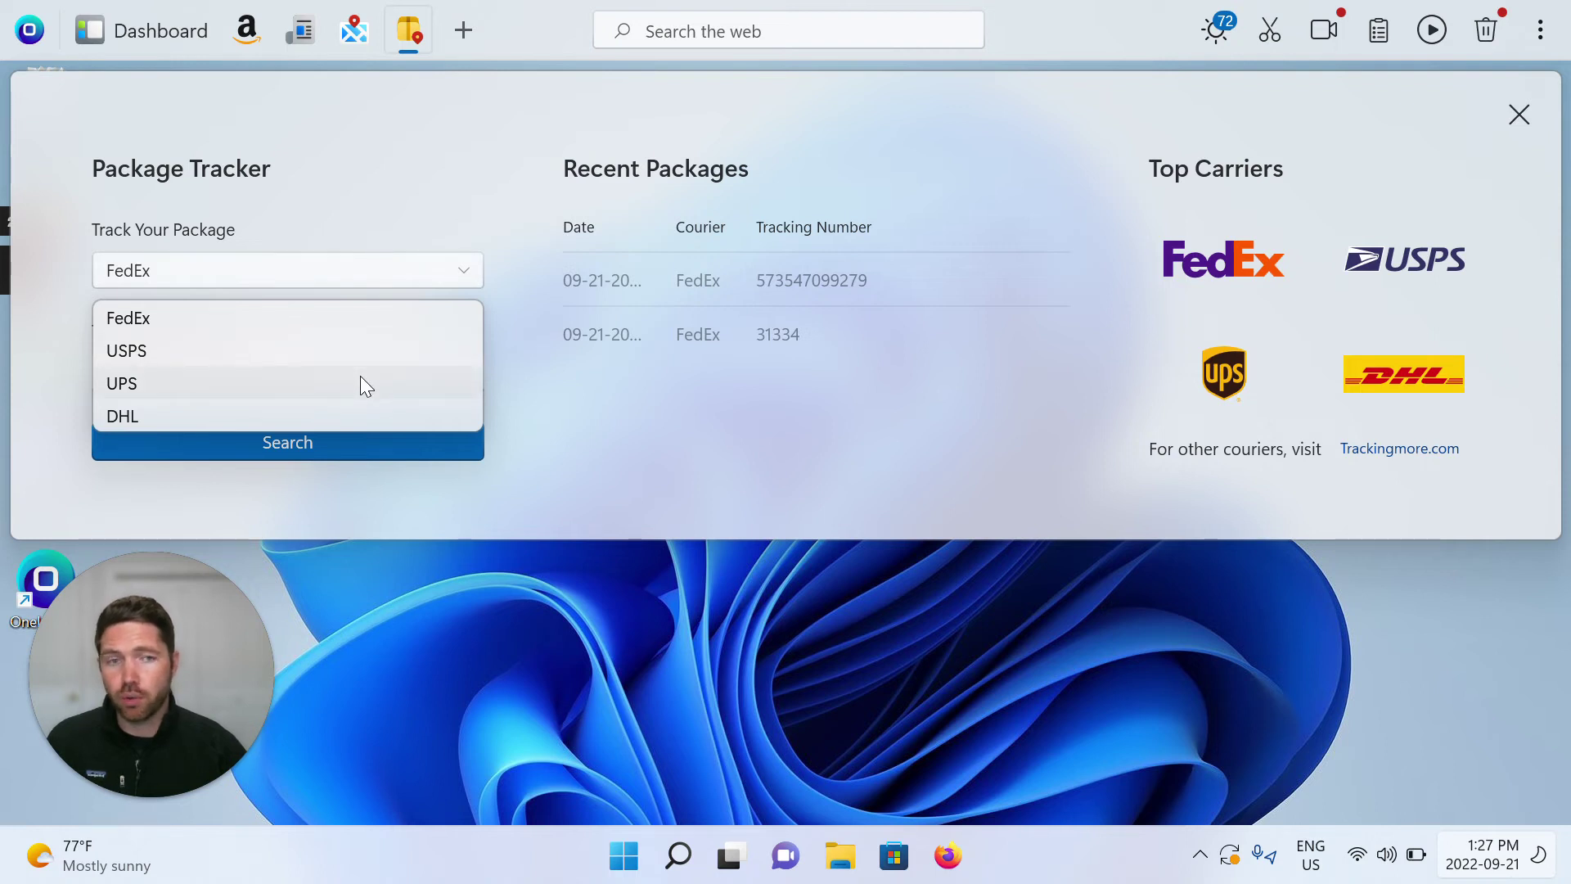
click(204, 383)
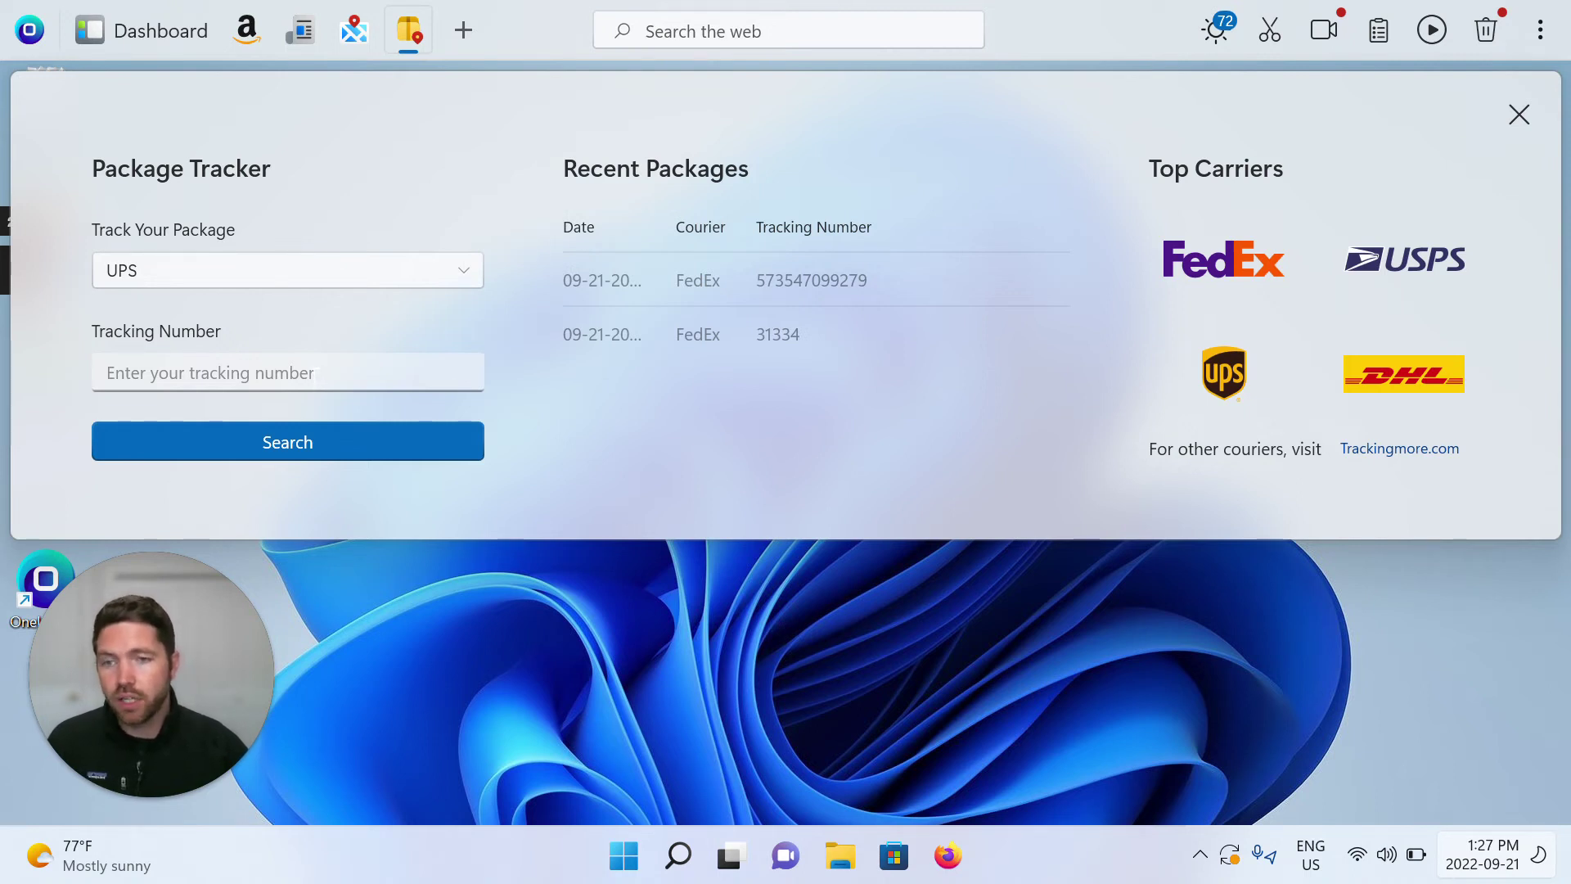
click(315, 376)
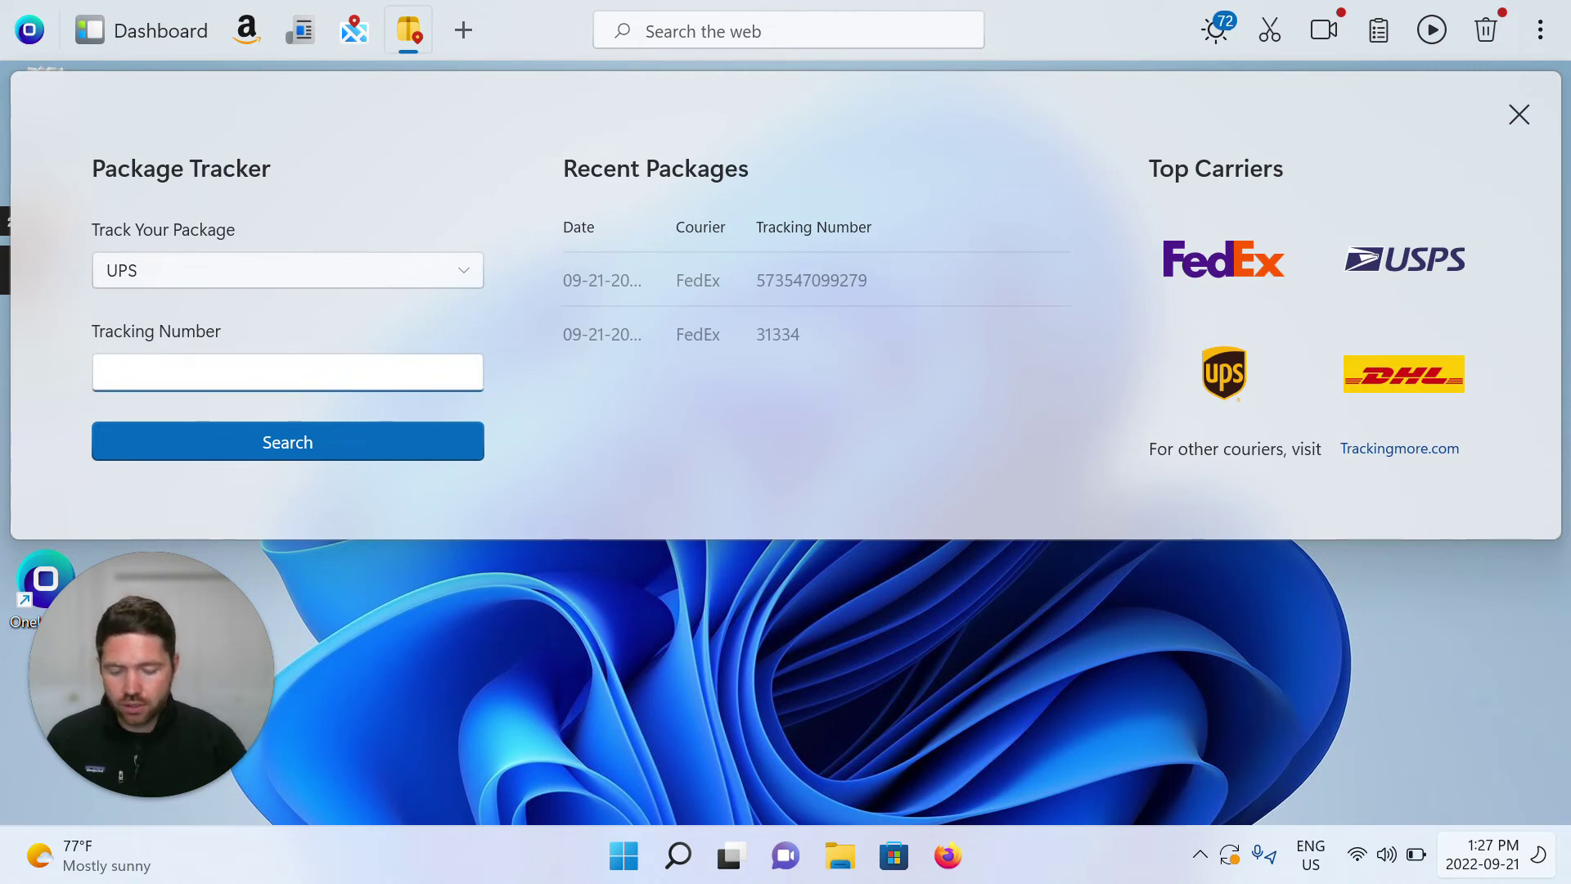
text(2345oi245)
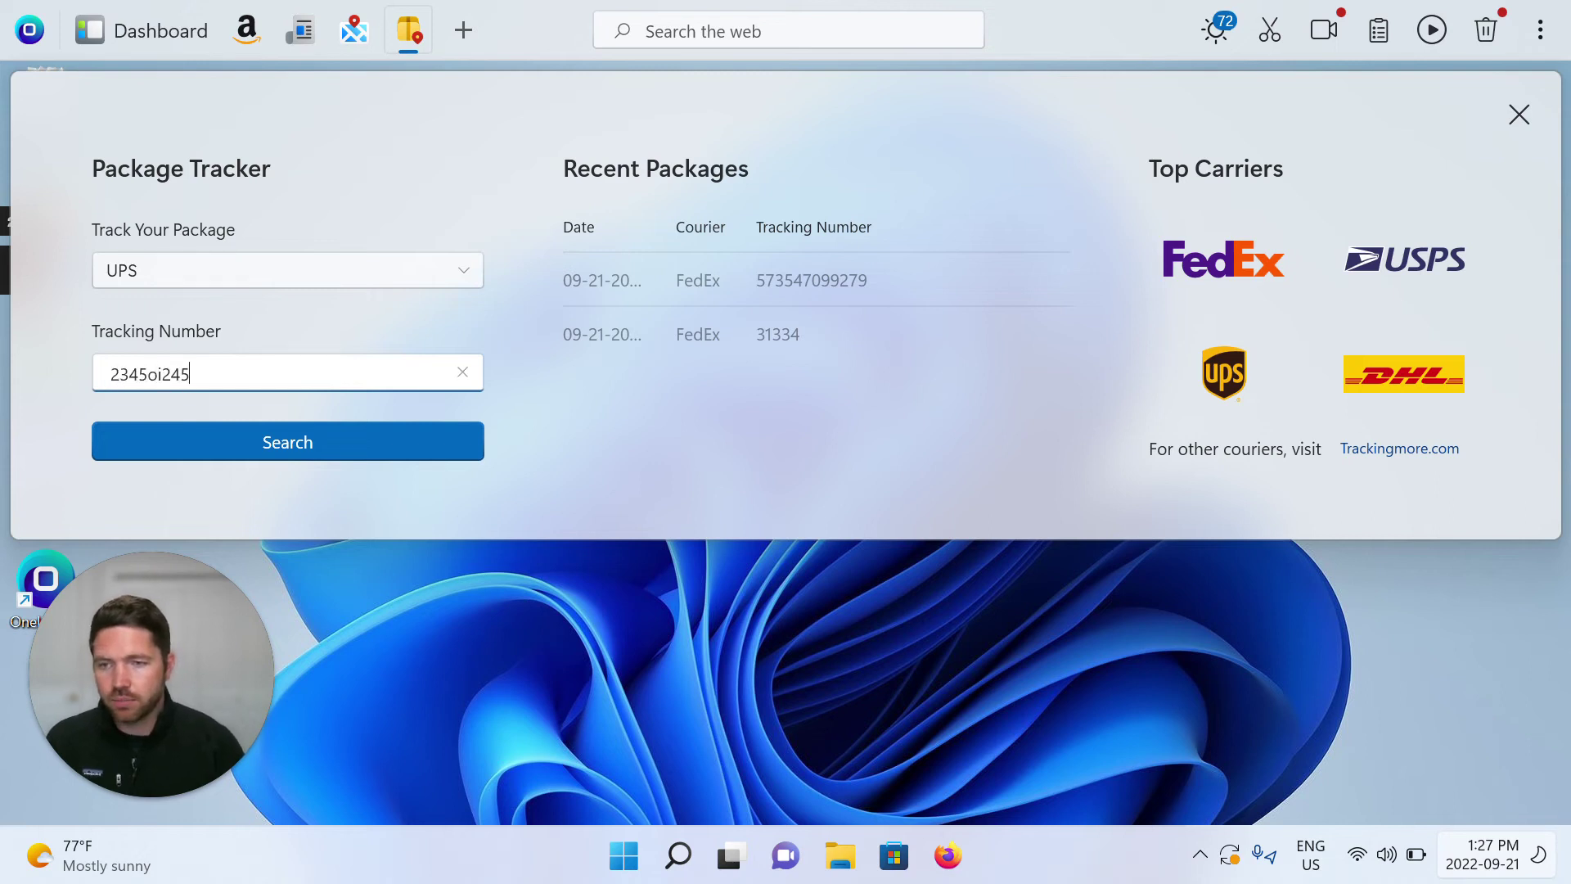
key(BackSpace)
key(BackSpace)
key(BackSpace)
key(BackSpace)
key(BackSpace)
text(34524)
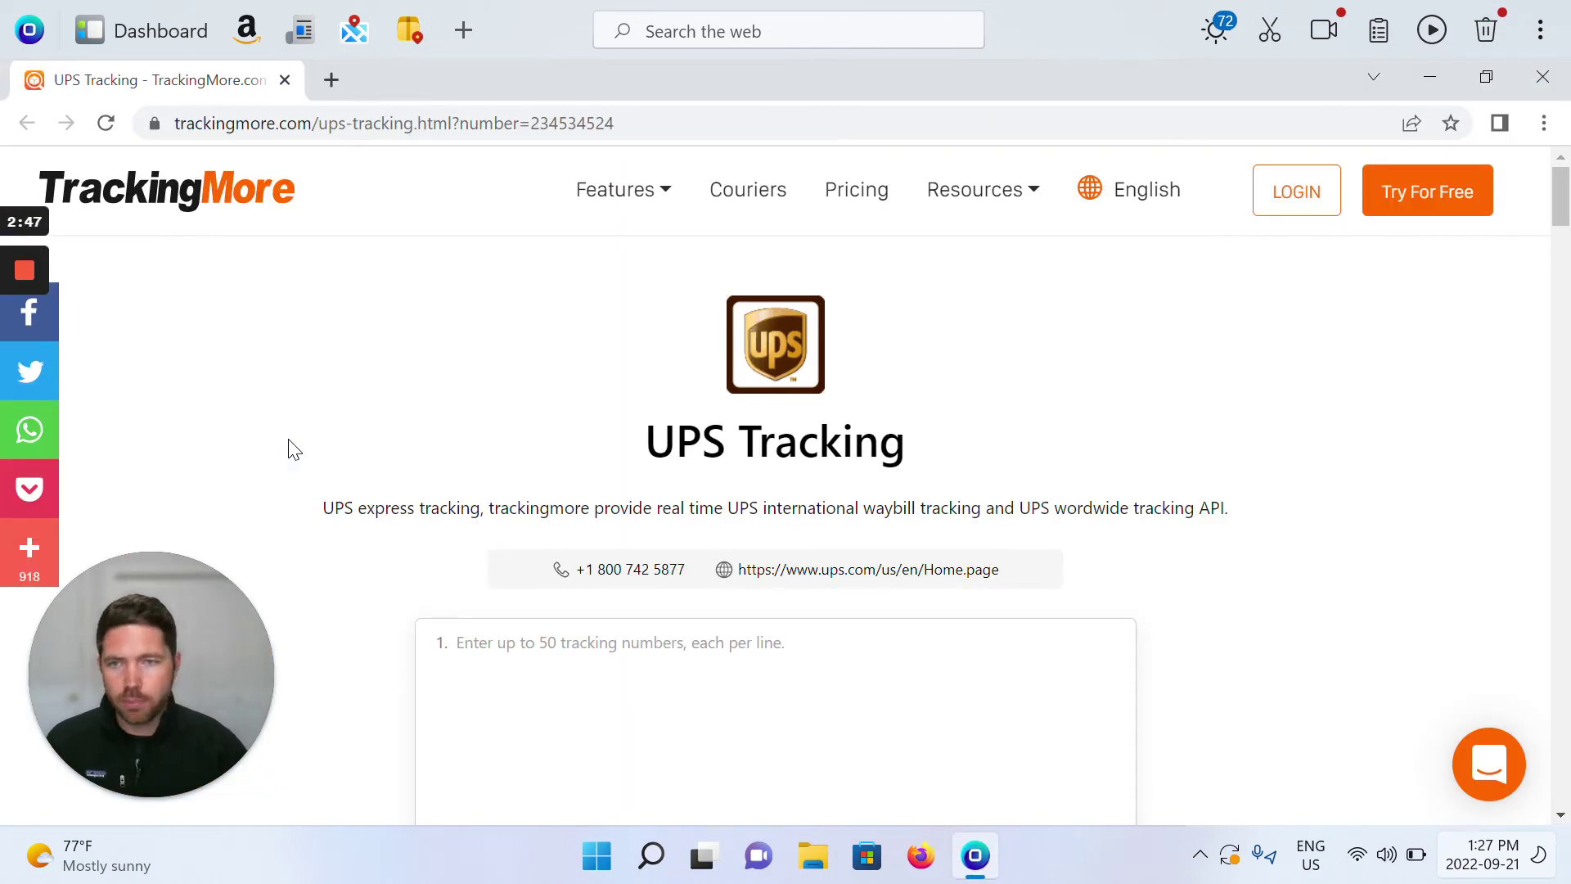
scroll(294, 450, down, 1)
scroll(295, 450, down, 1)
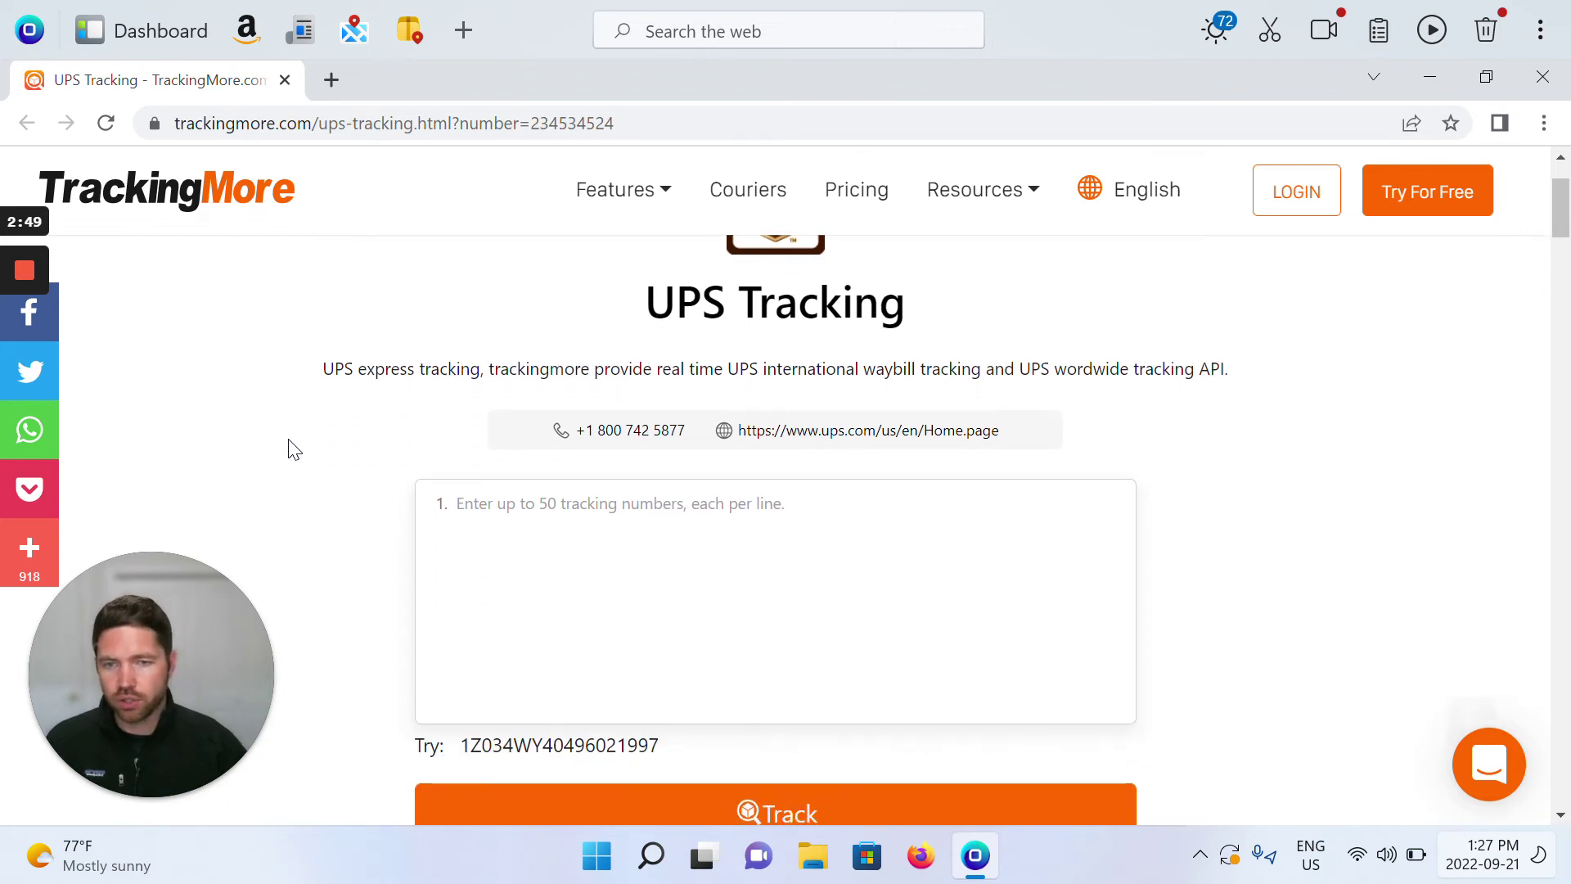
scroll(295, 450, down, 1)
scroll(294, 450, up, 1)
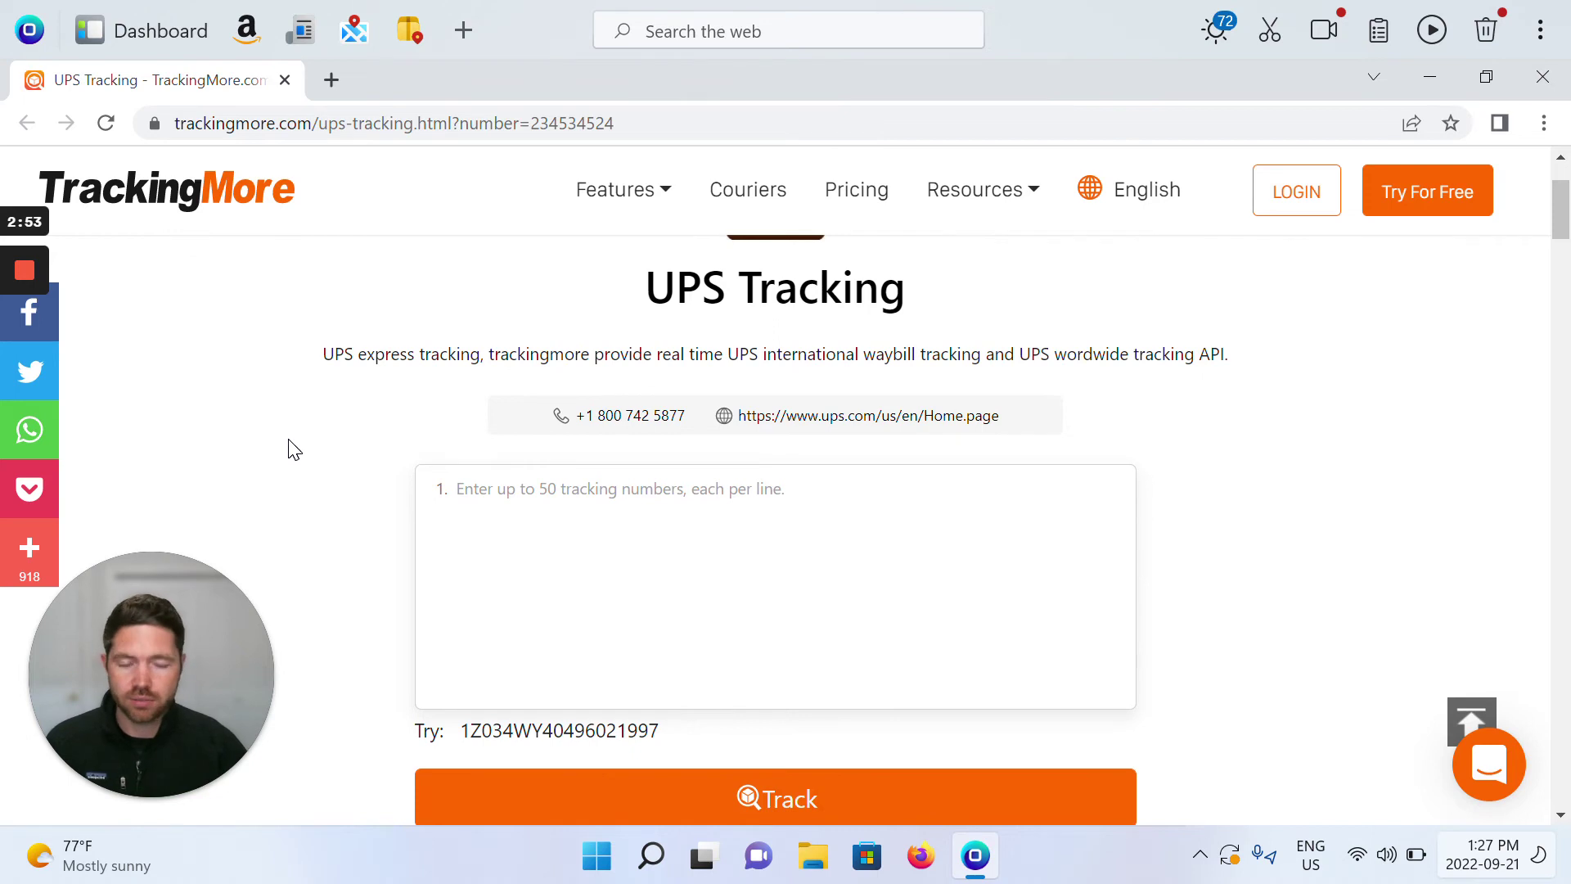
scroll(294, 450, down, 1)
scroll(295, 450, down, 2)
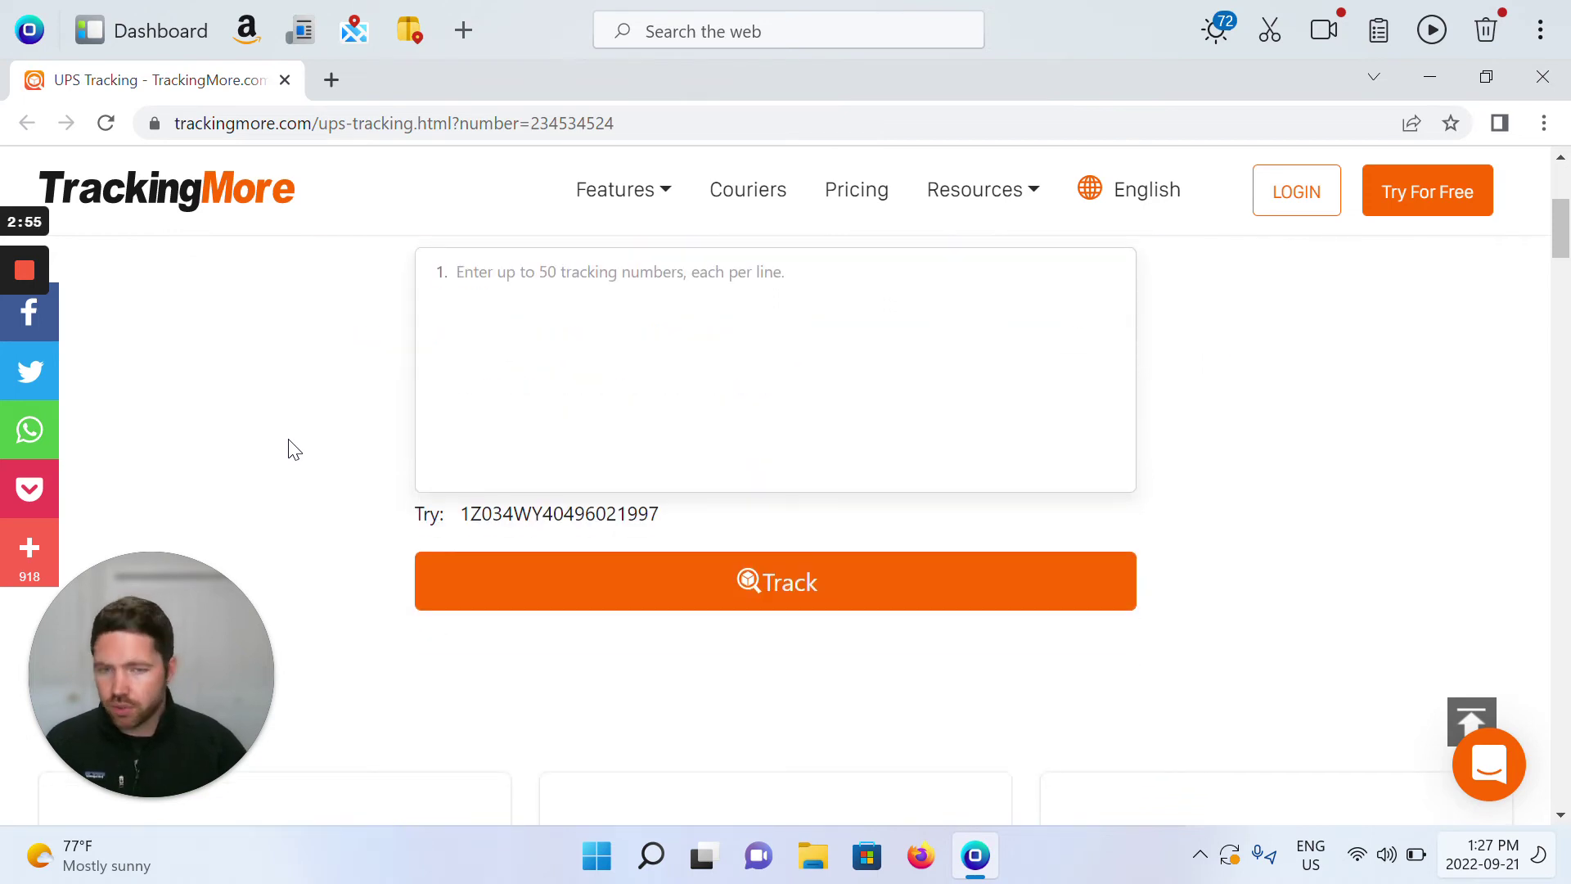
scroll(294, 450, up, 1)
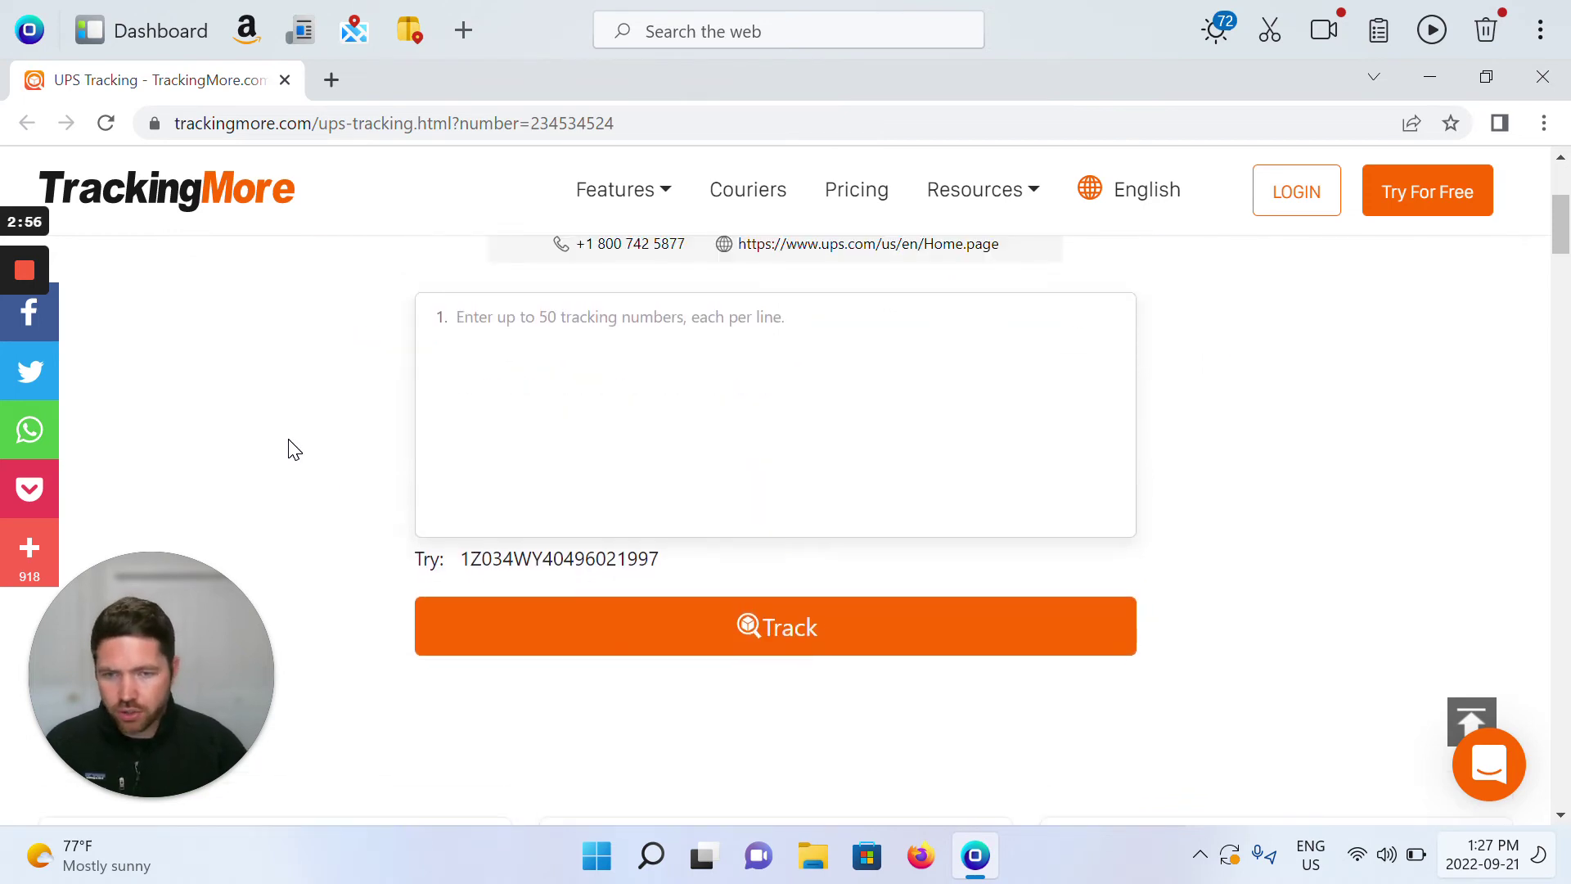
click(577, 565)
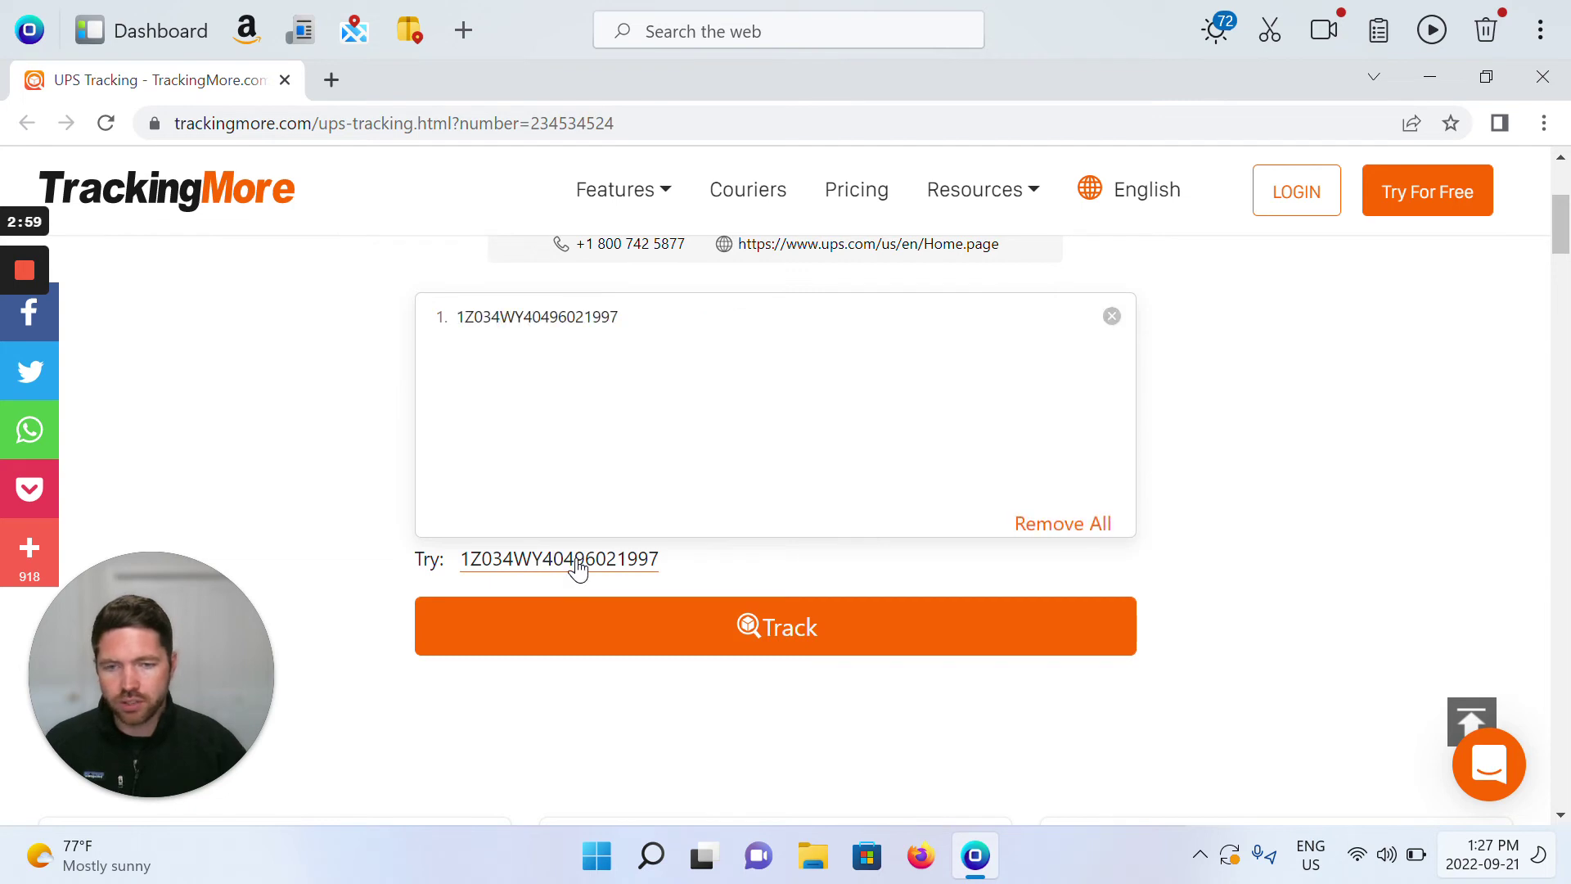
click(786, 634)
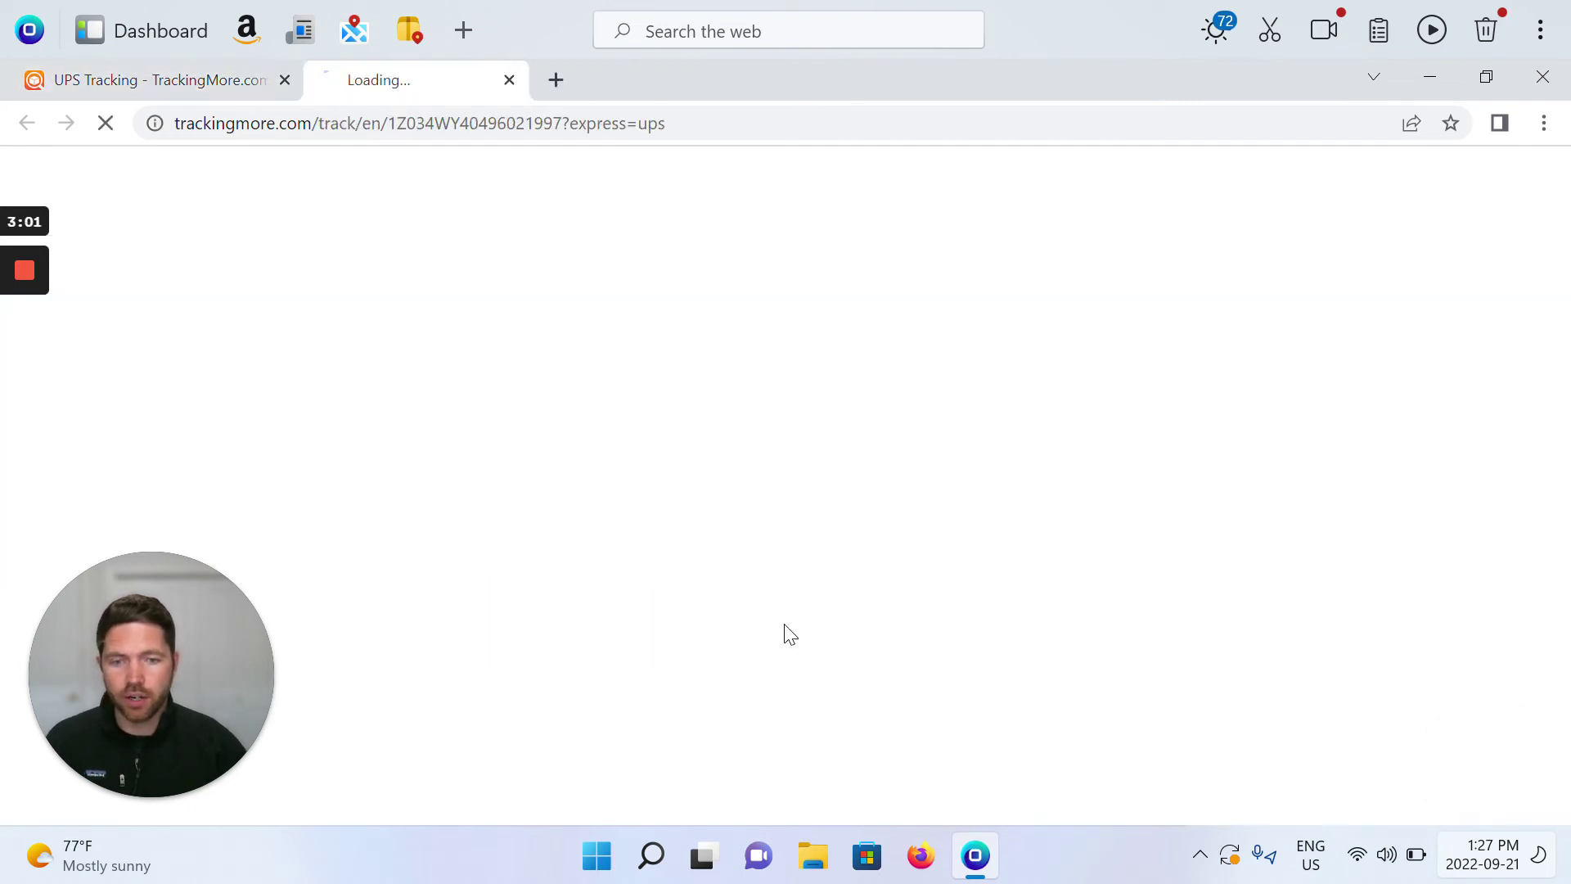
Step: Scroll through the Delivered result and its Netherlands-to-Italy event history
scroll(785, 634, down, 2)
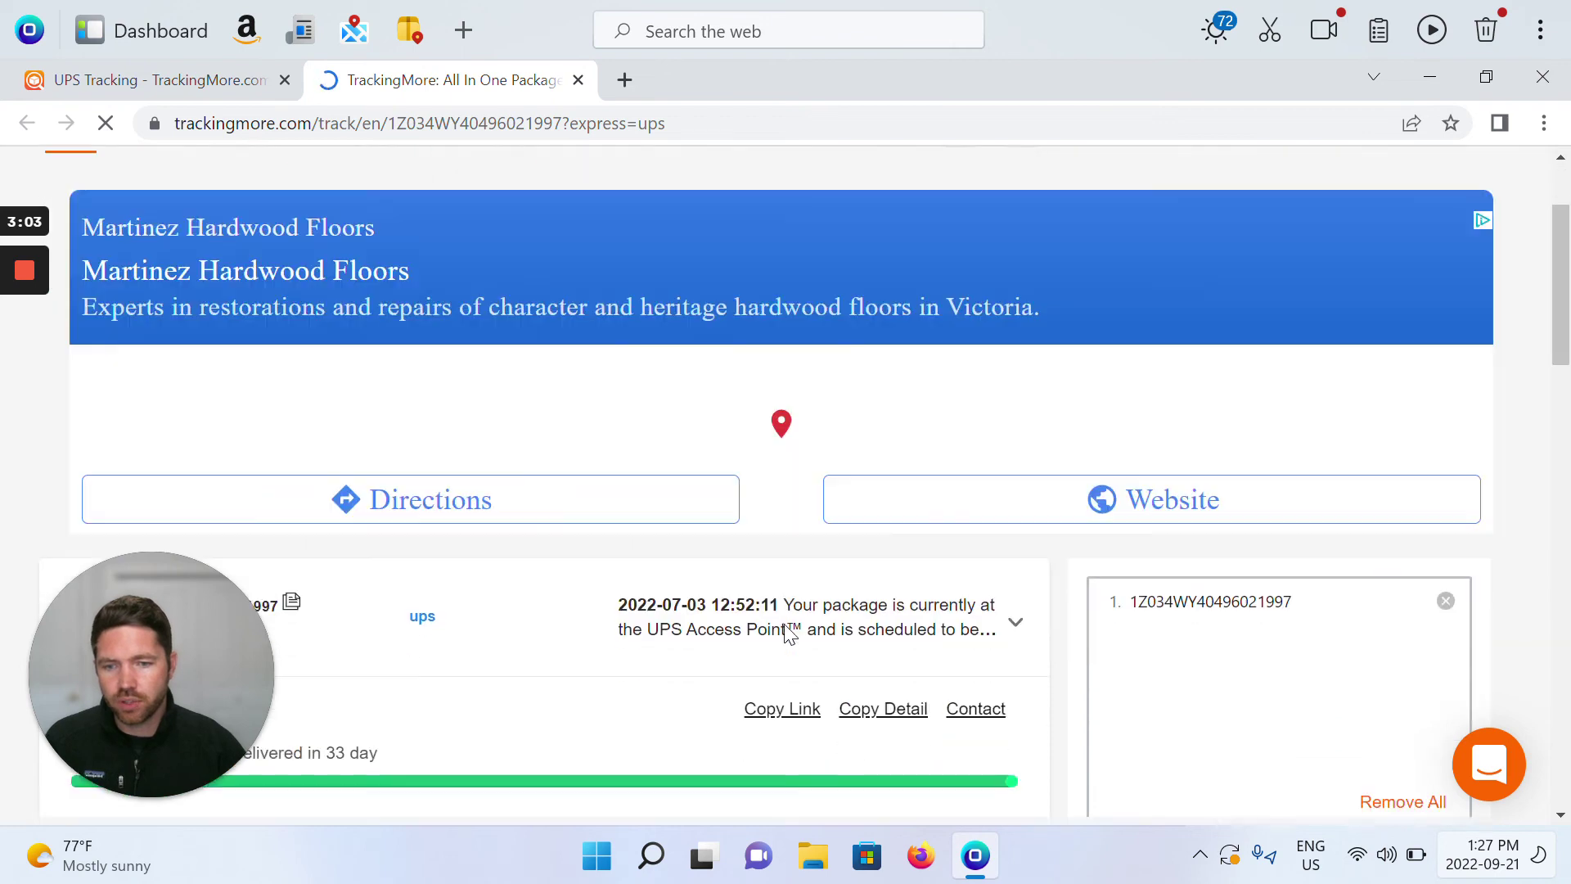
scroll(786, 634, down, 3)
scroll(785, 634, down, 3)
scroll(785, 634, down, 1)
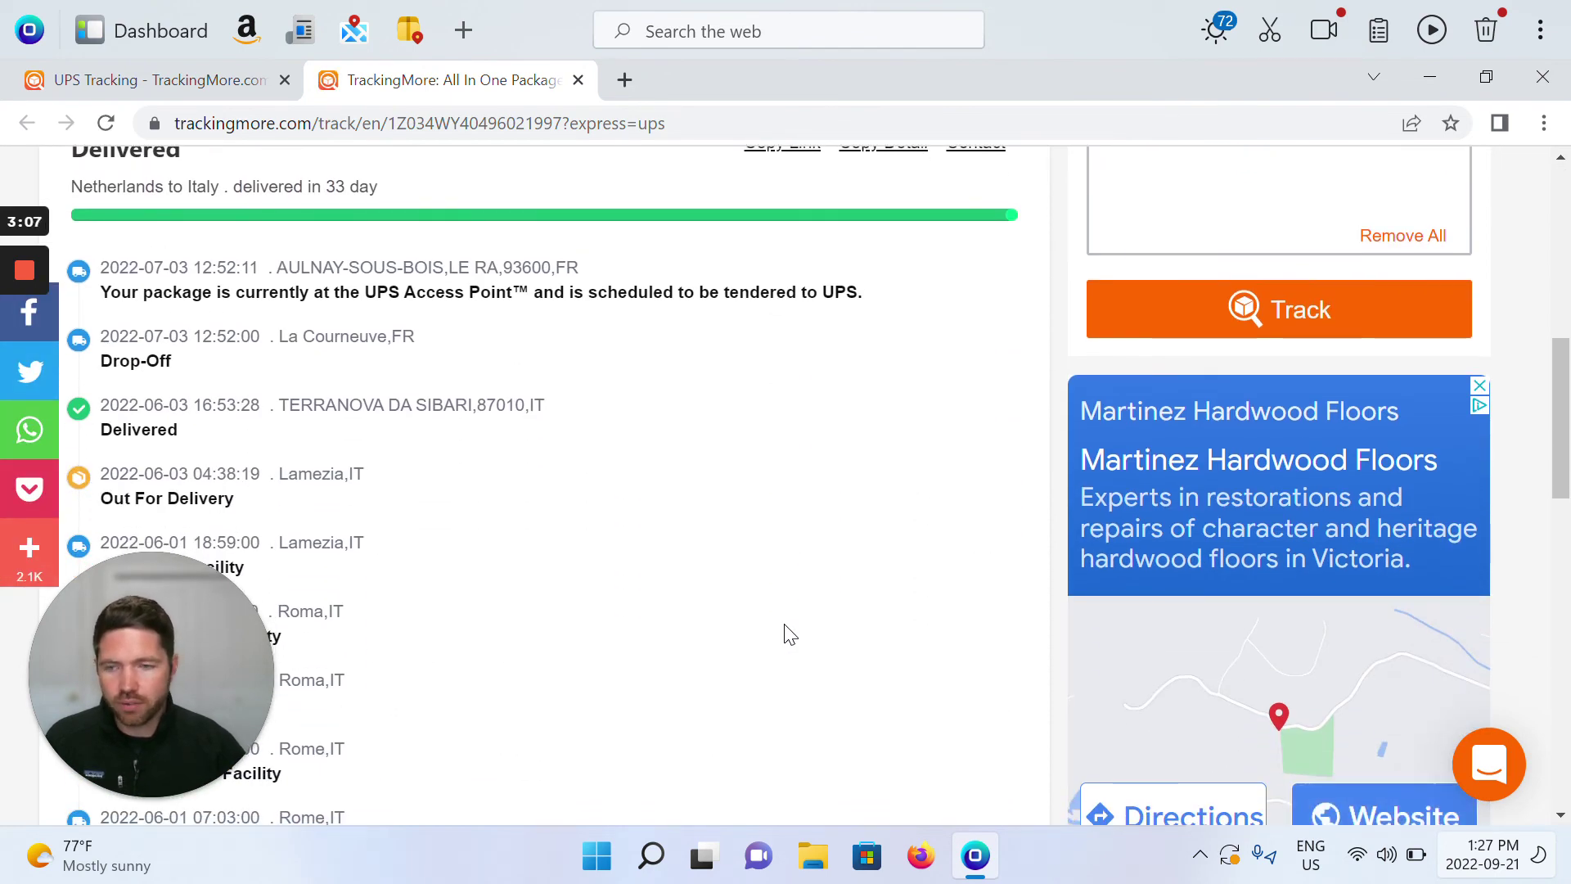
scroll(785, 634, down, 1)
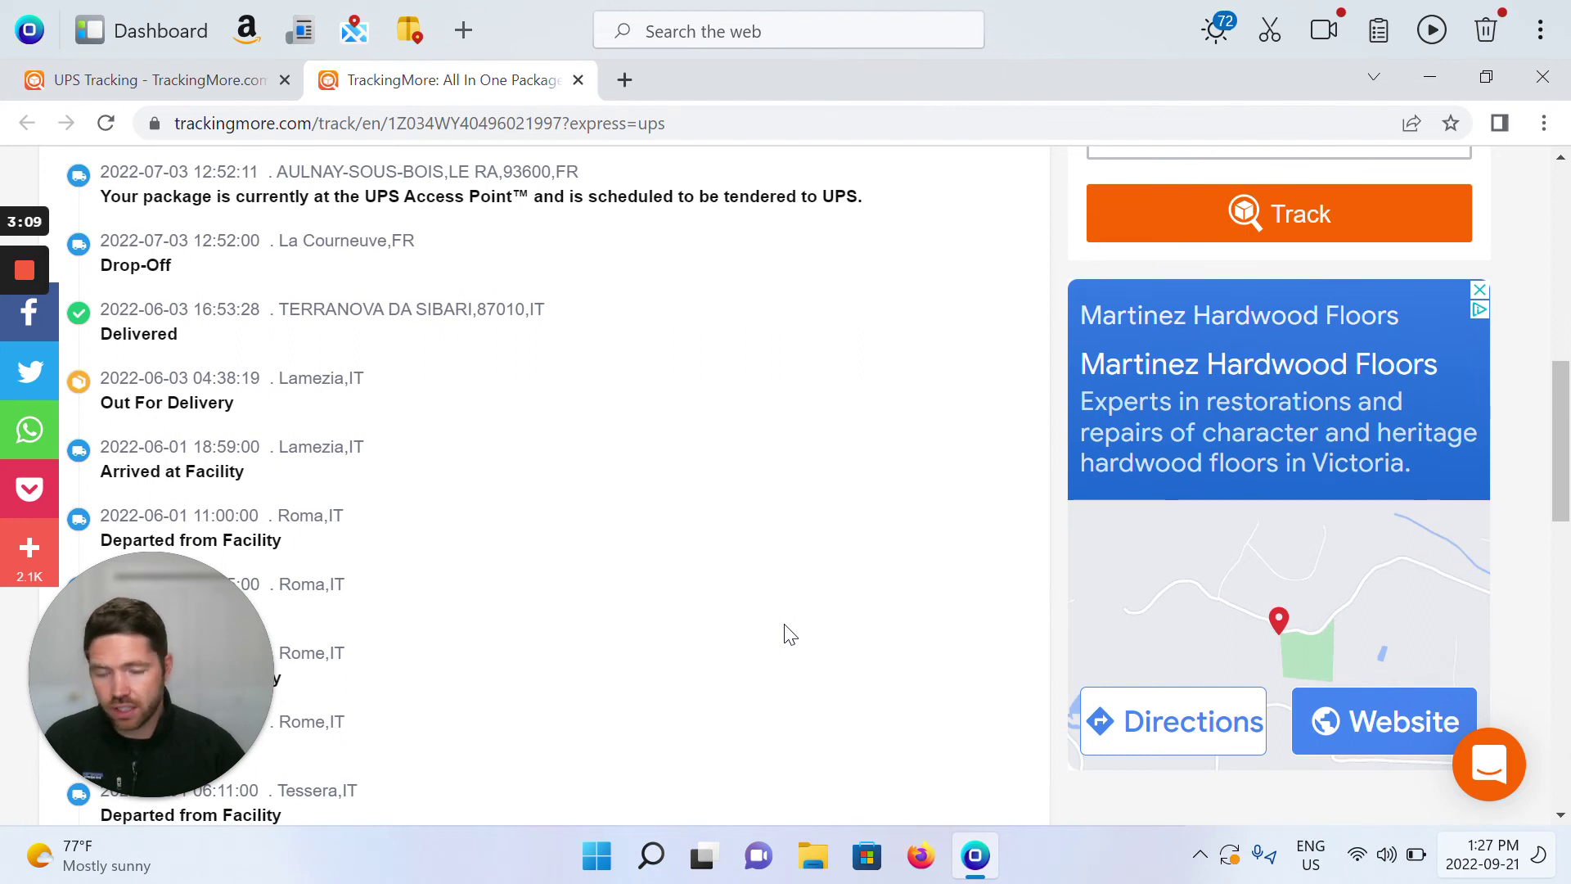
scroll(785, 634, up, 3)
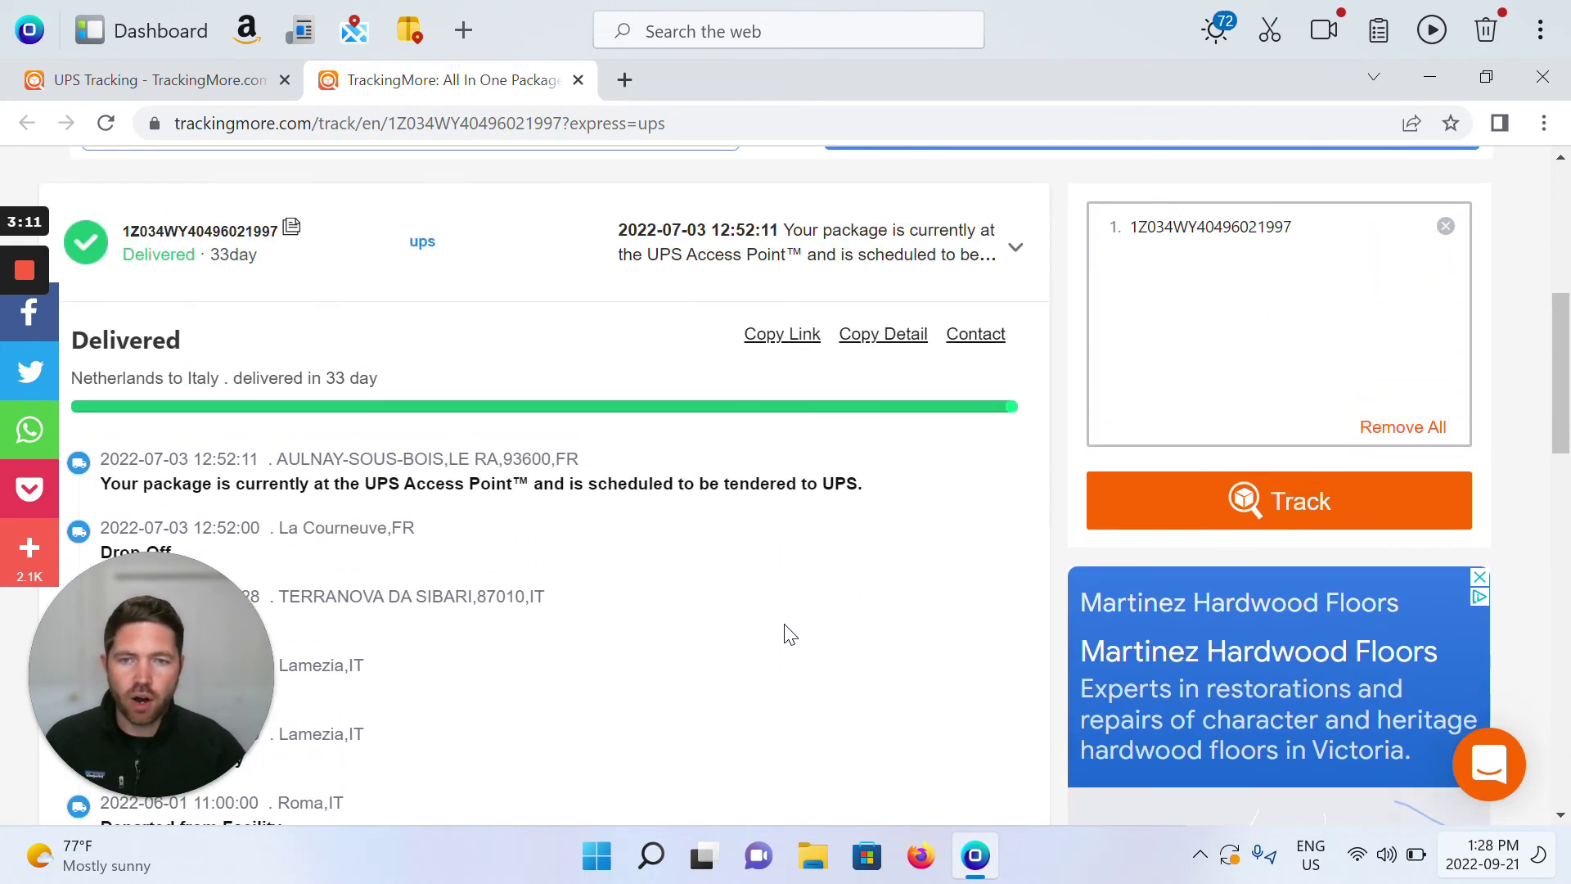
scroll(787, 634, up, 2)
scroll(785, 634, up, 3)
scroll(785, 635, up, 2)
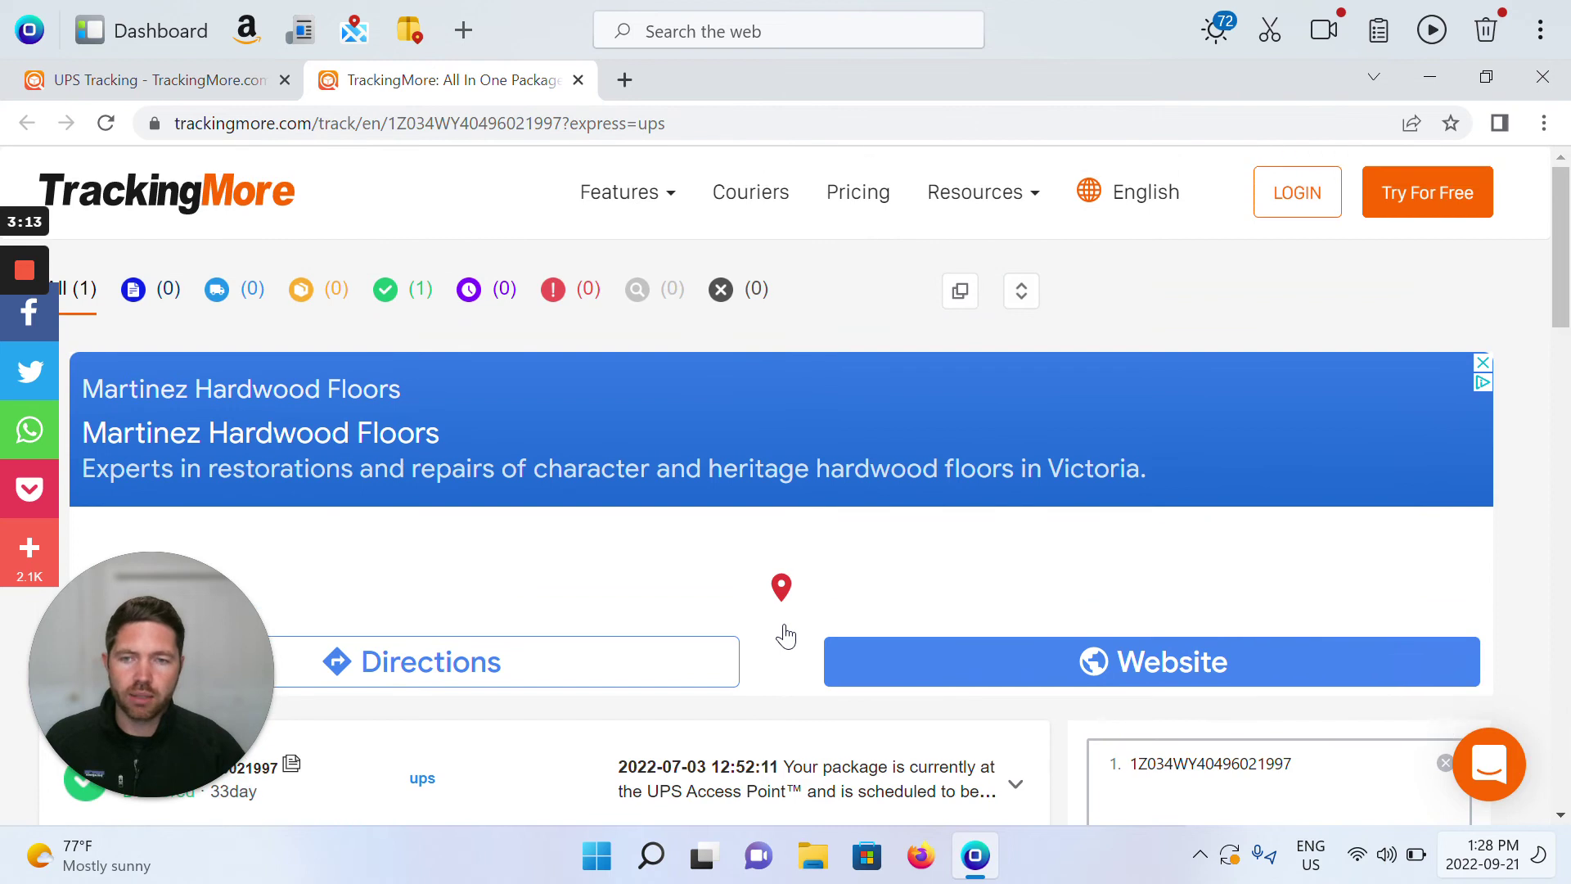
Step: Reopen the Package Tracker and select recent UPS package 234534524
click(411, 33)
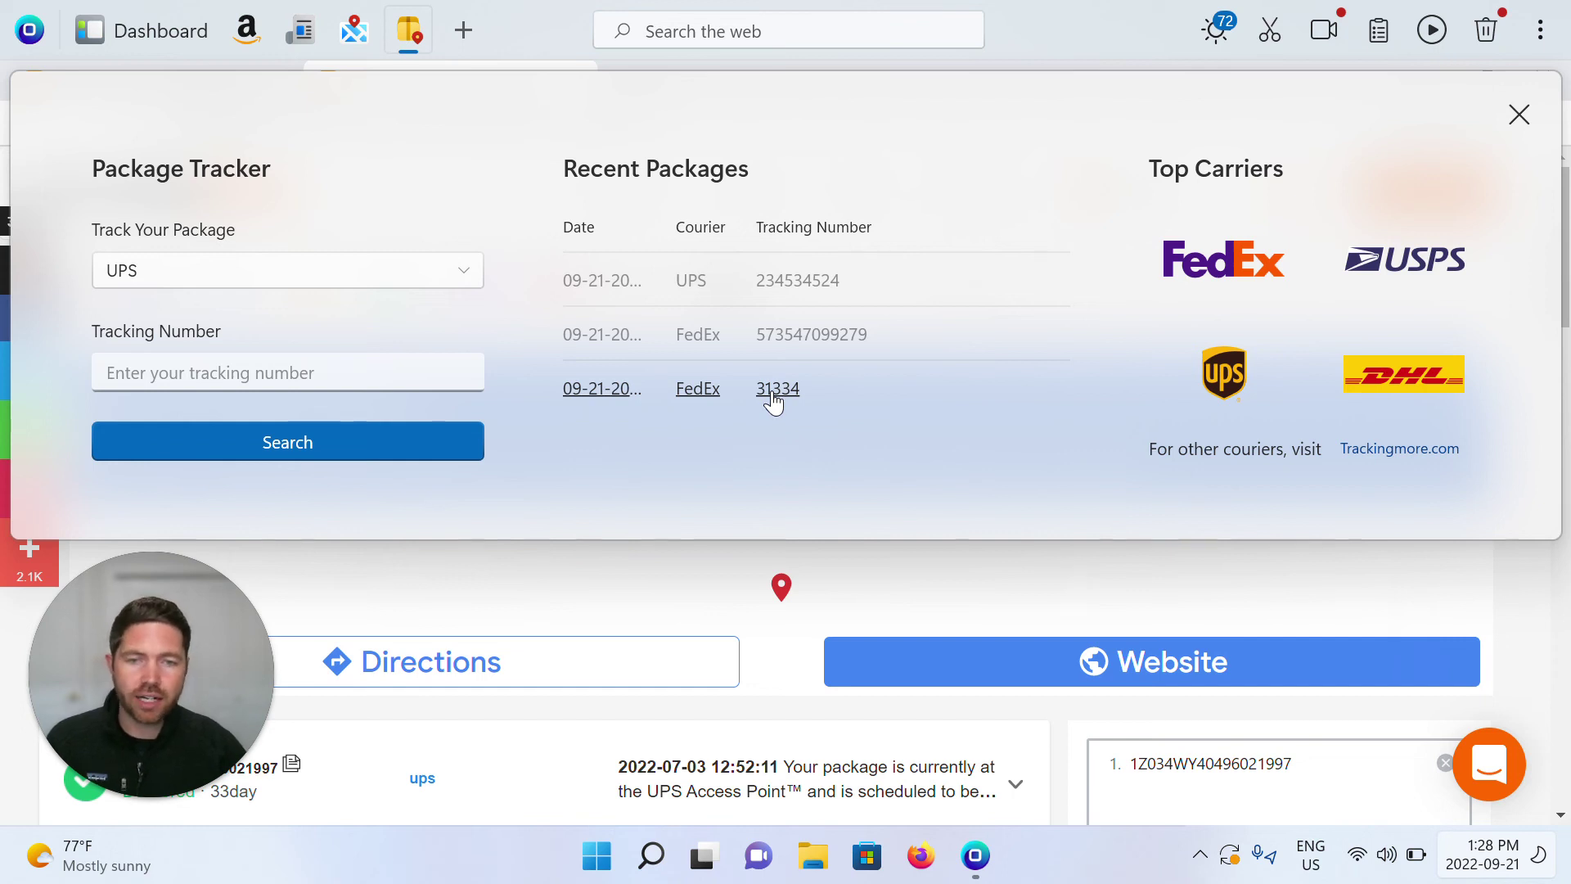
click(814, 282)
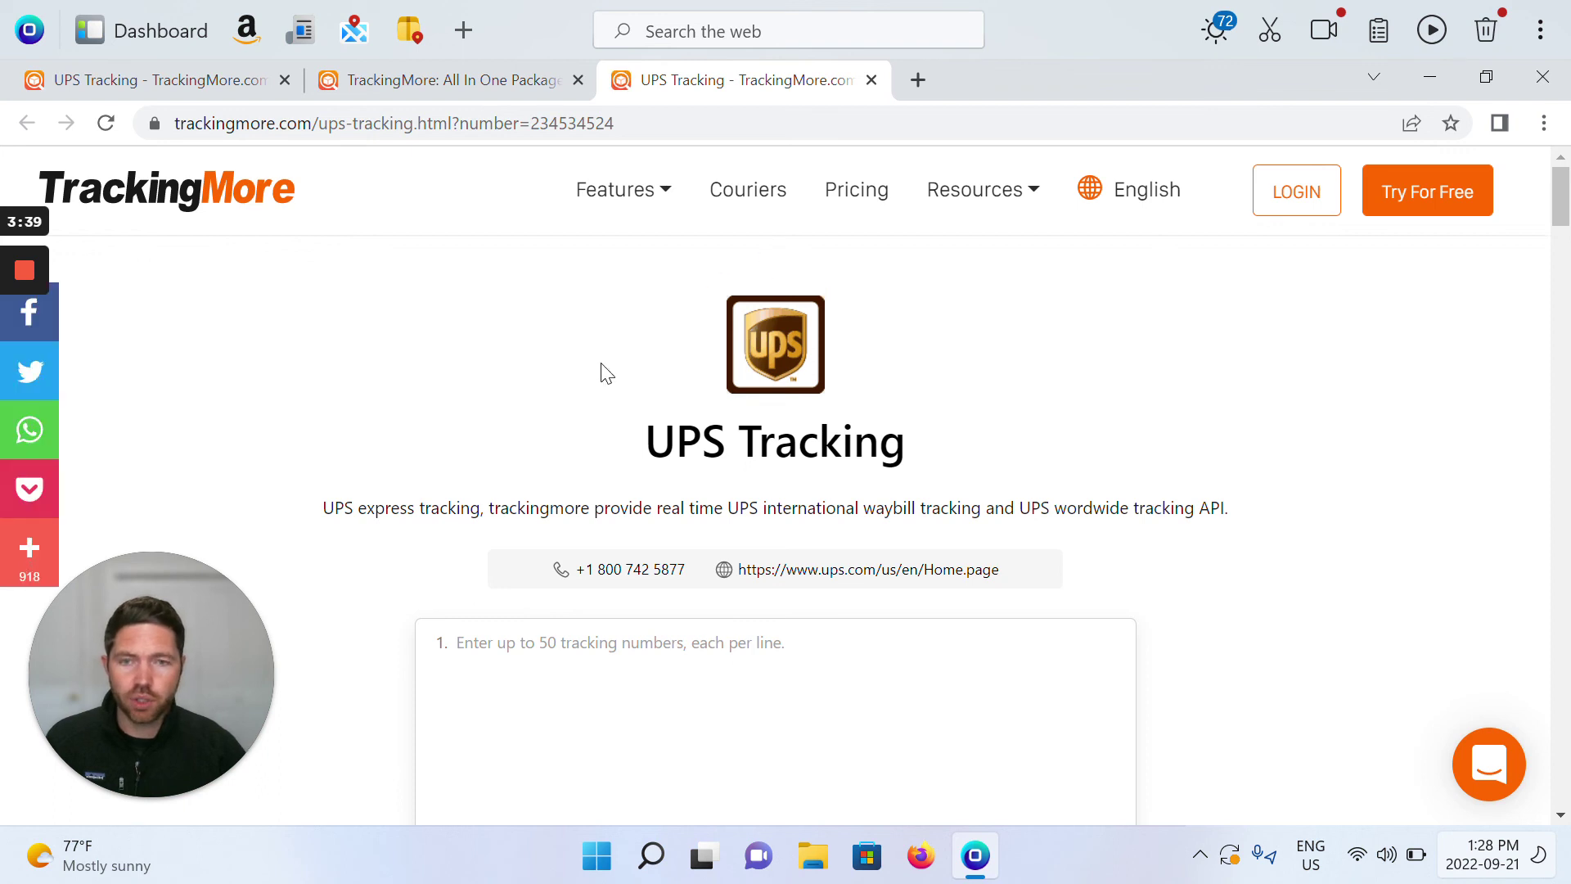
Step: Reopen the Package Tracker flyout, then close it to return to the 234534524 page
click(412, 31)
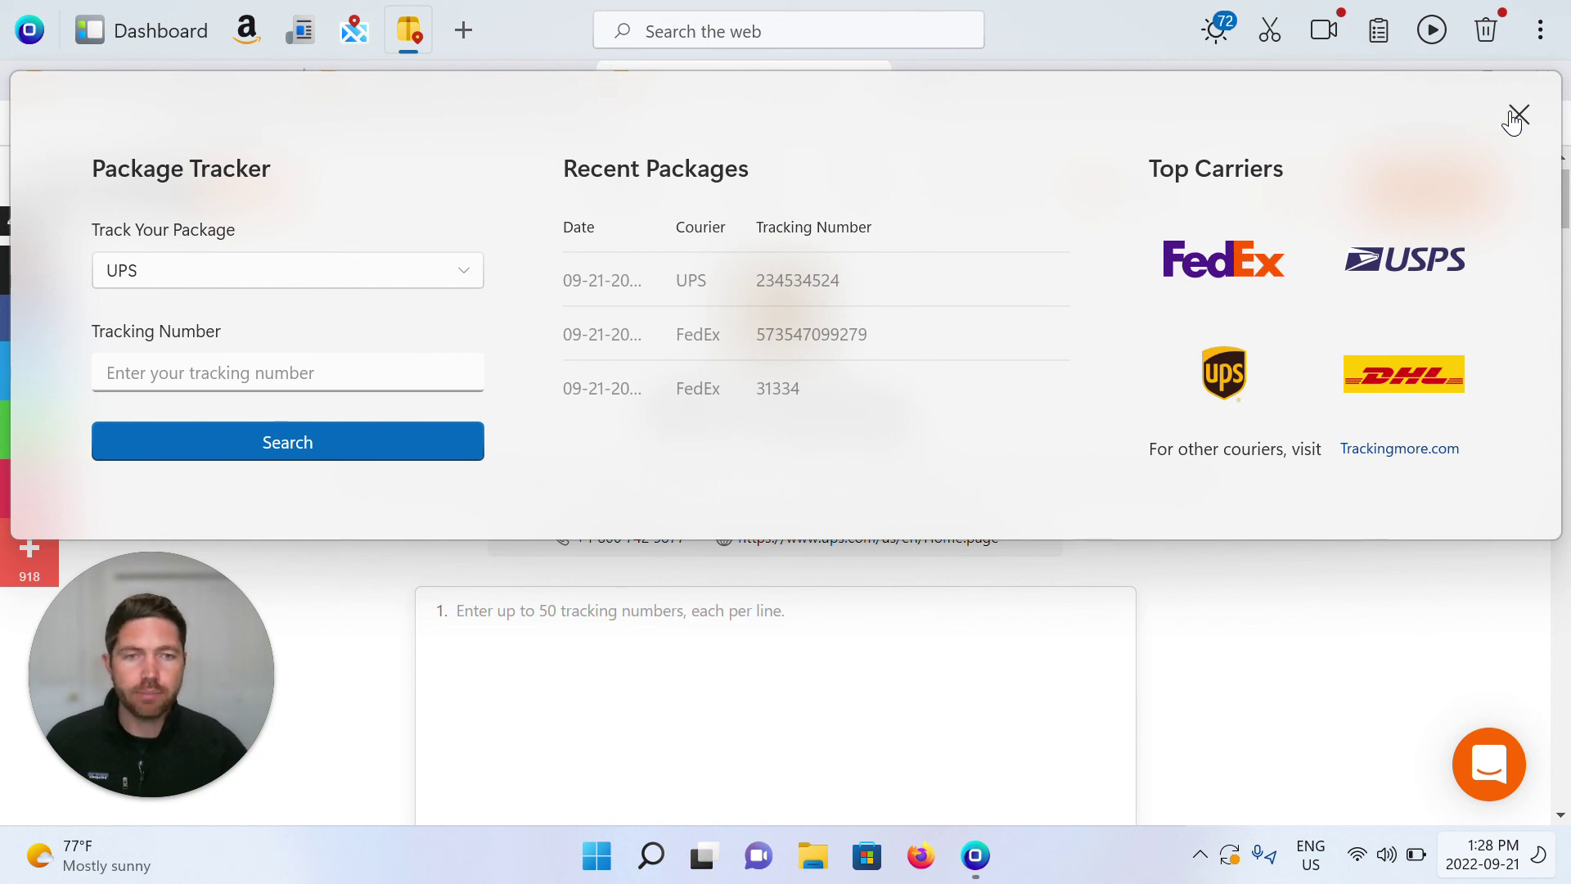
click(1515, 117)
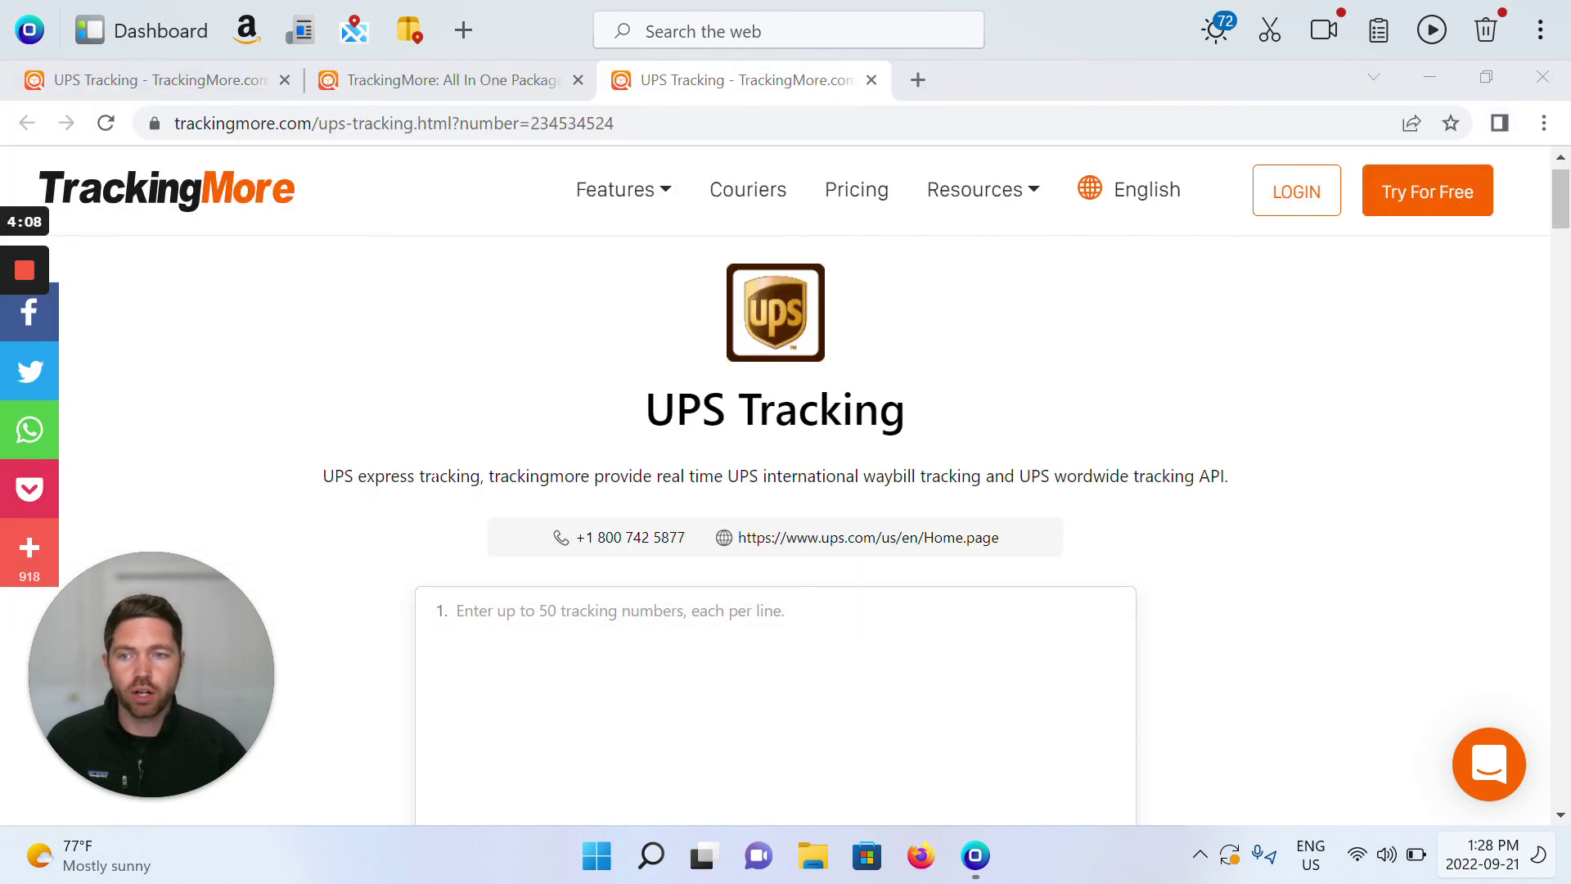